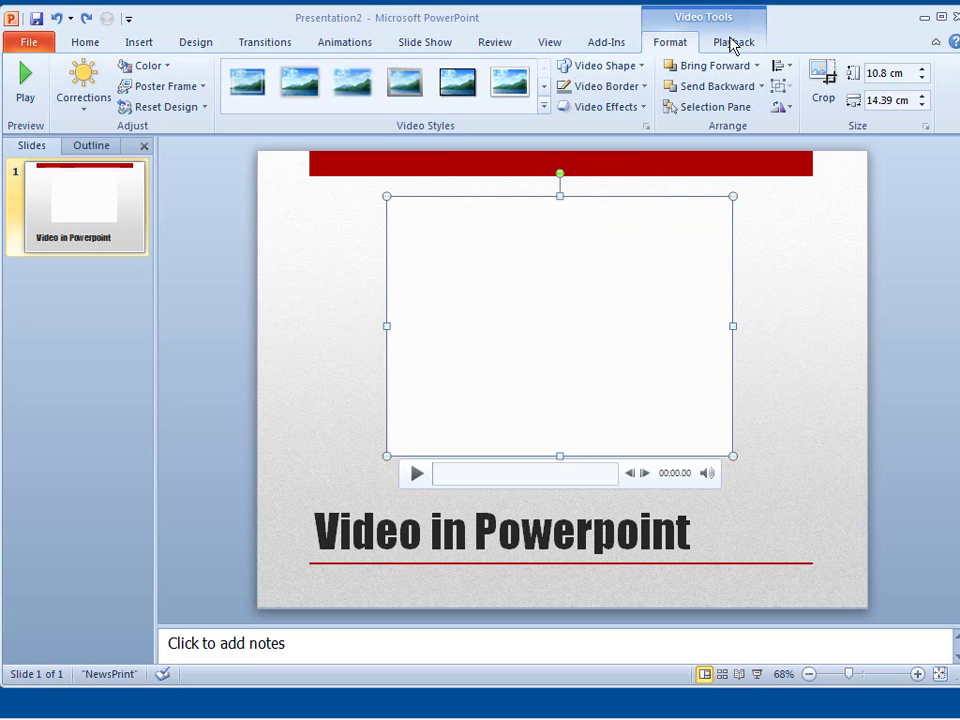
# Step: Deselect the video on the slide, then select it again
pyautogui.click(827, 294)
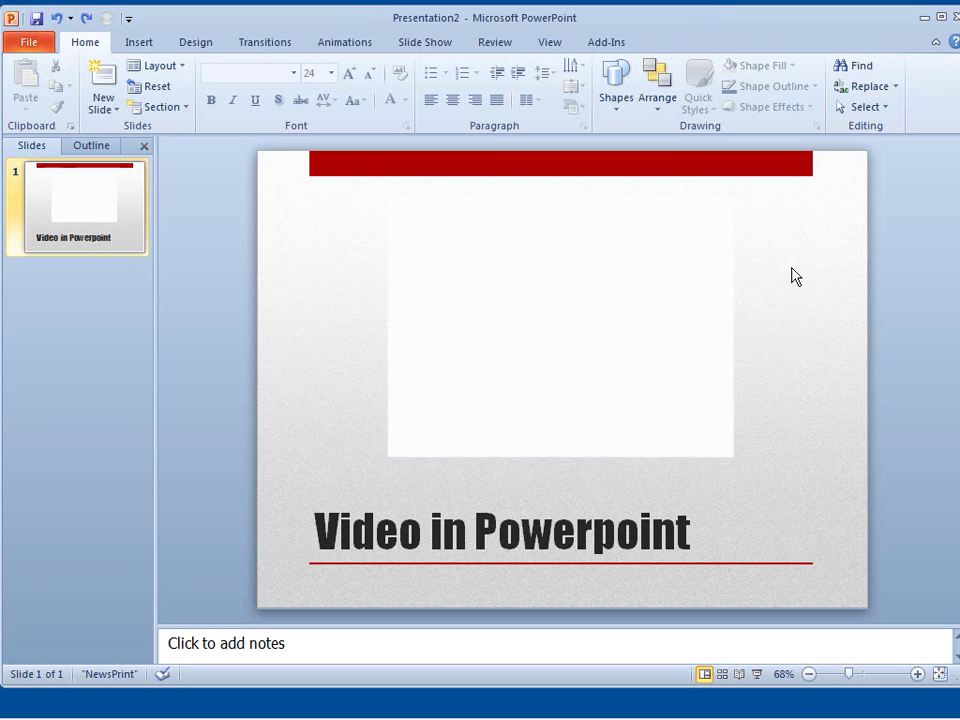
pyautogui.moveTo(579, 285)
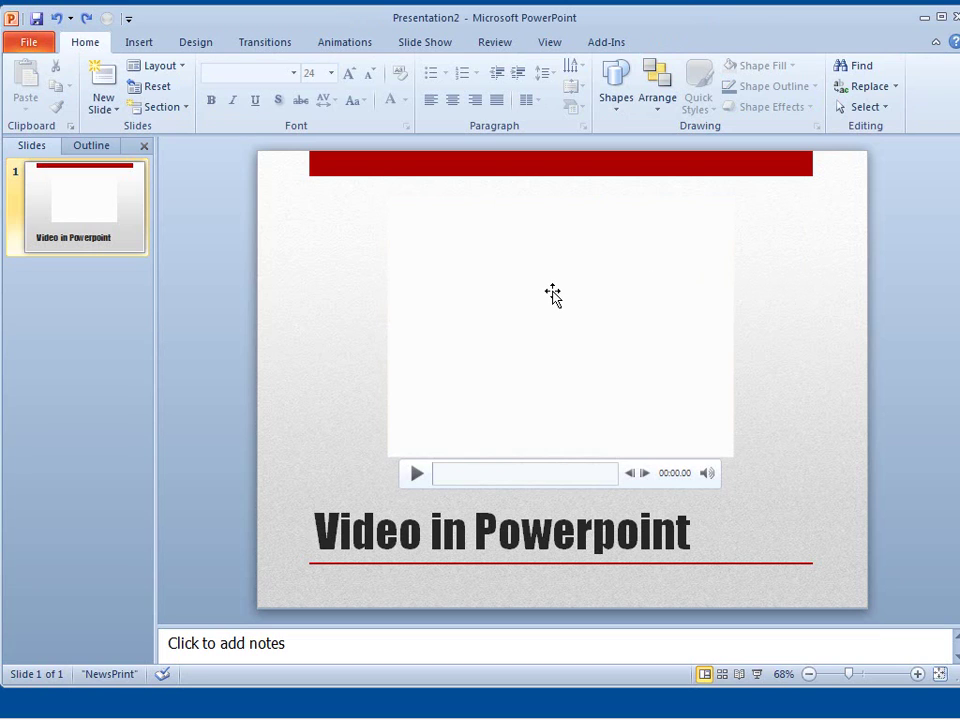
pyautogui.click(554, 295)
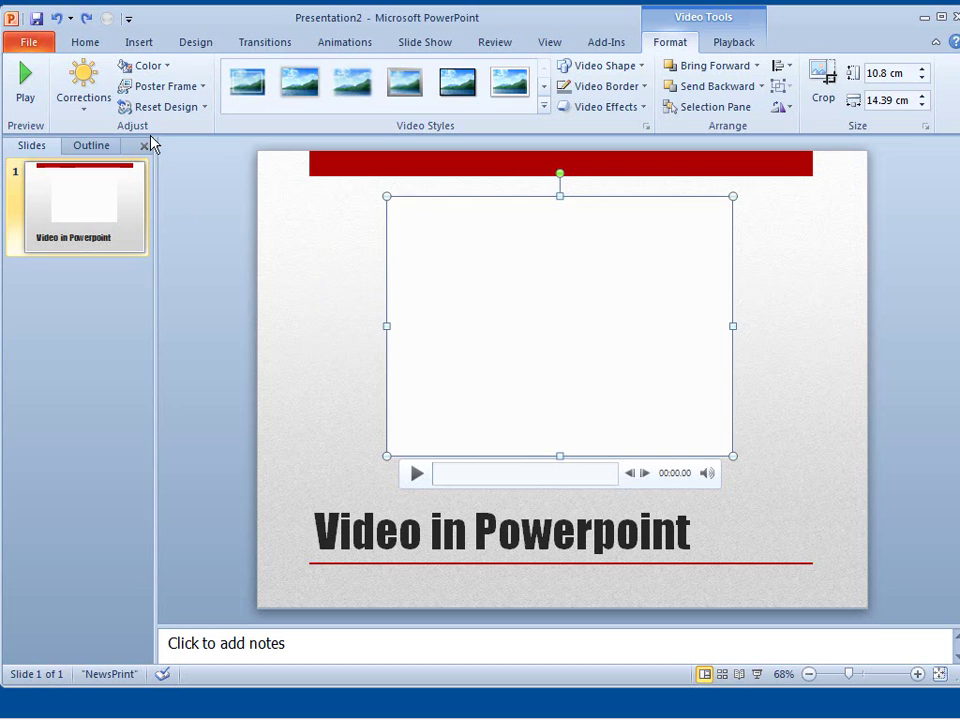
# Step: Open the video's brightness and contrast Corrections presets and close them without applying one
pyautogui.click(84, 100)
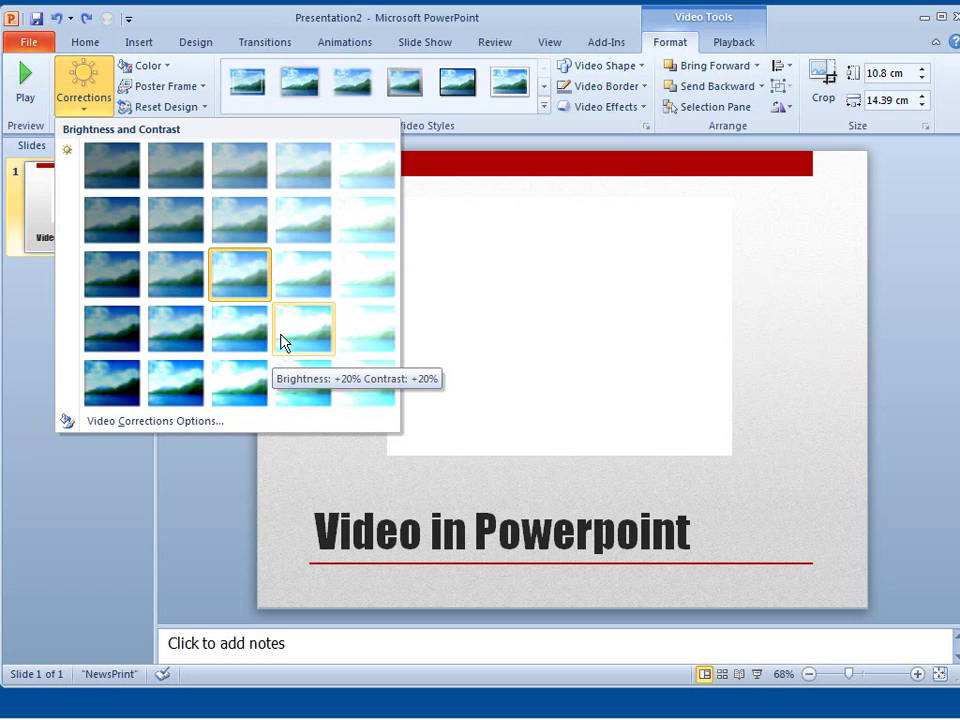
pyautogui.click(302, 487)
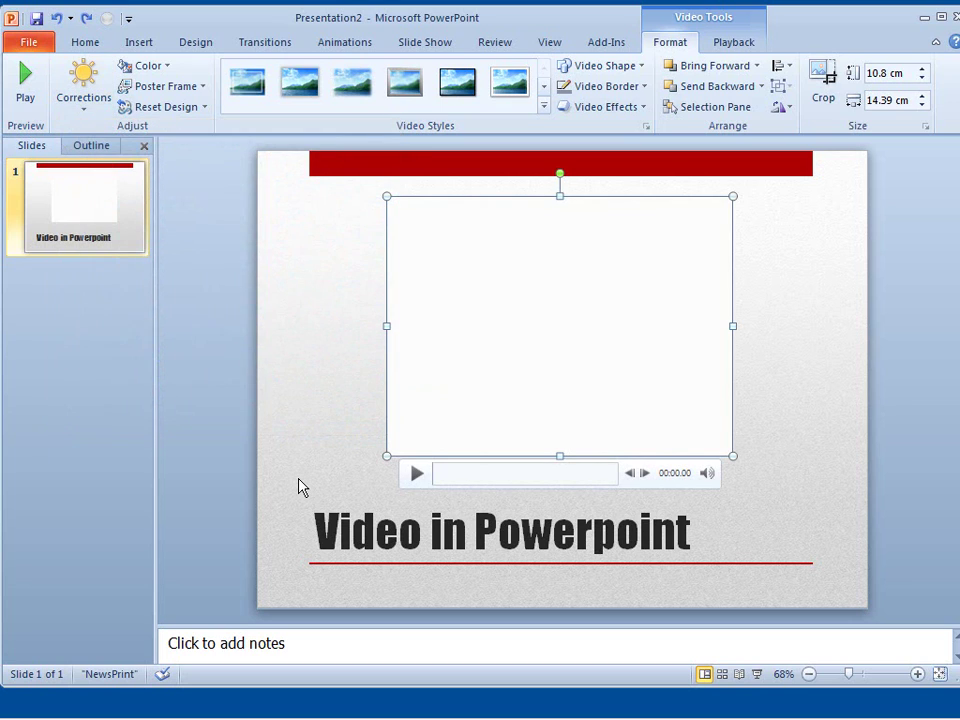
# Step: Preview the video at 00:02.67, then close the Color recolor options without applying any
pyautogui.click(466, 479)
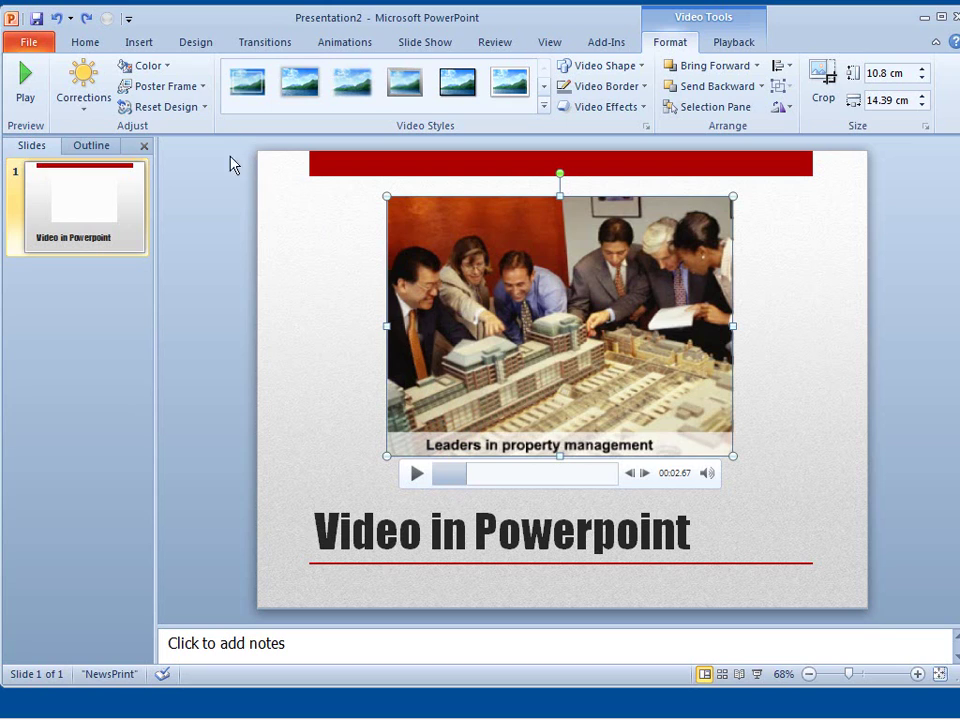
pyautogui.click(165, 72)
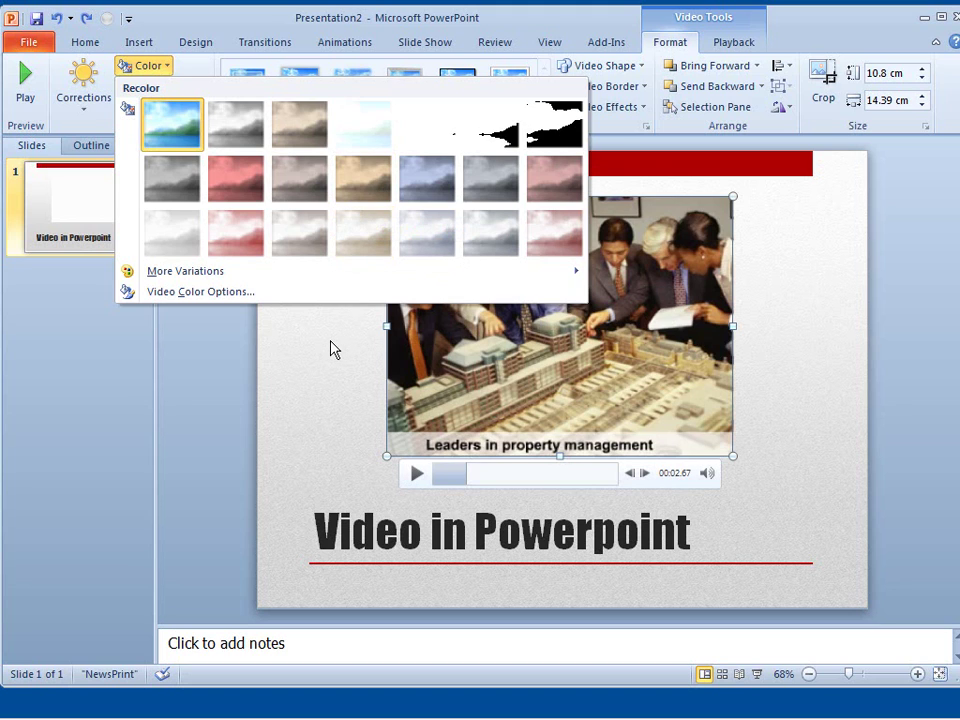
pyautogui.click(332, 349)
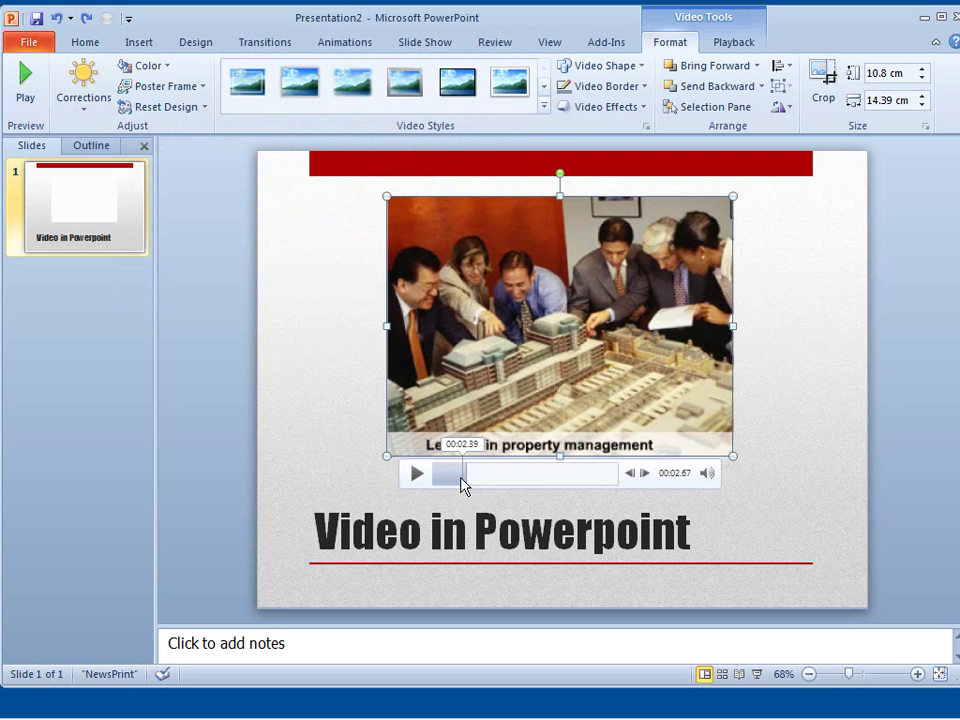
# Step: Rewind the video preview to 00:00.00, then deselect and reselect the video
pyautogui.click(433, 479)
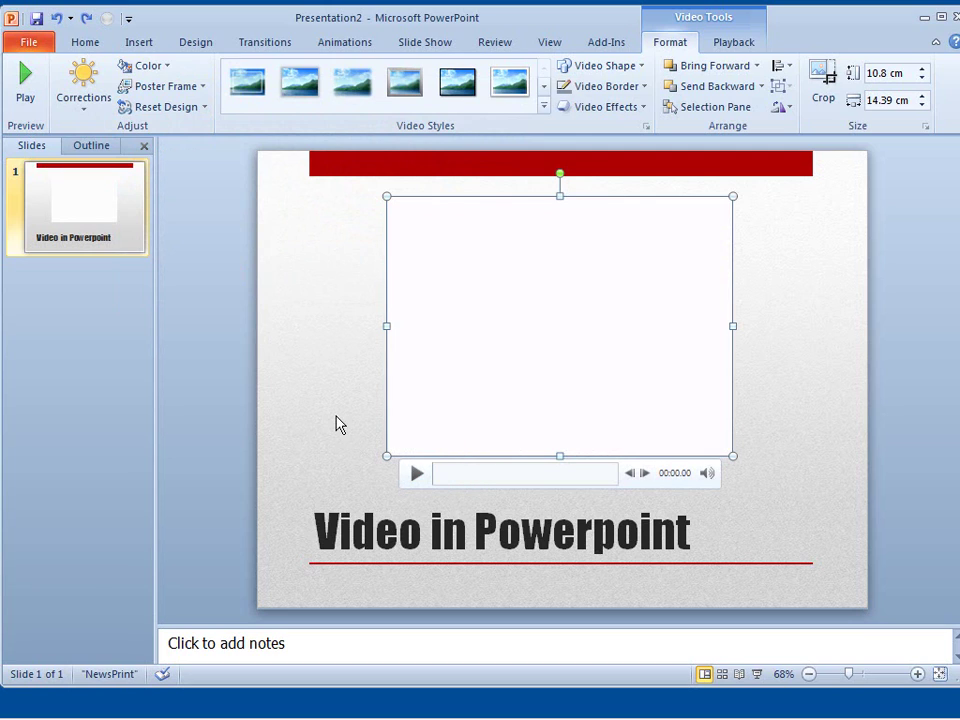
pyautogui.click(800, 272)
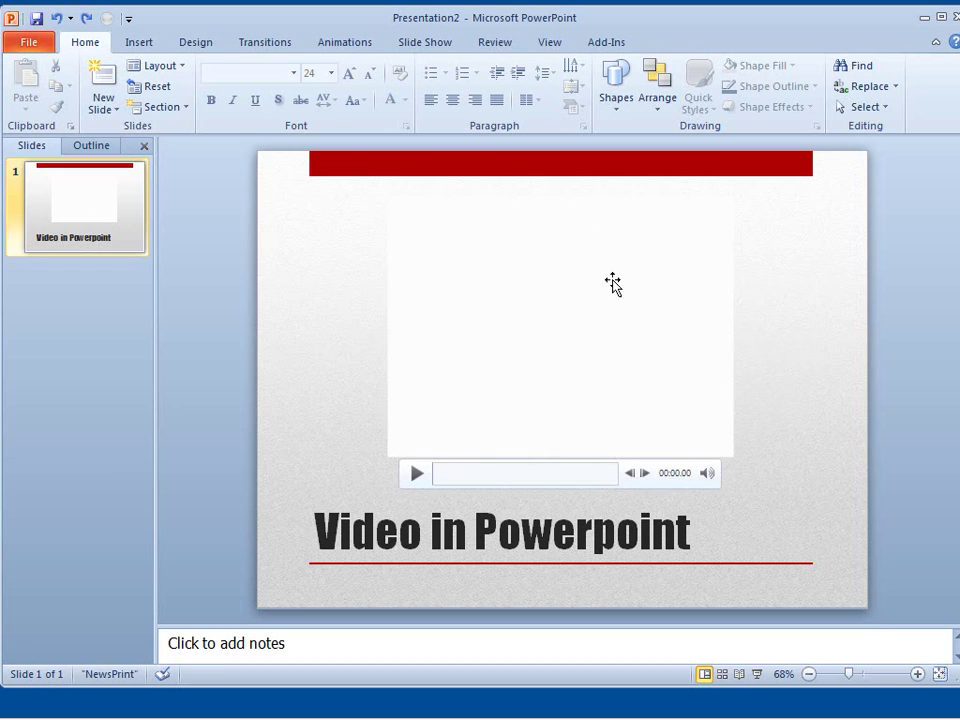
pyautogui.moveTo(430, 420)
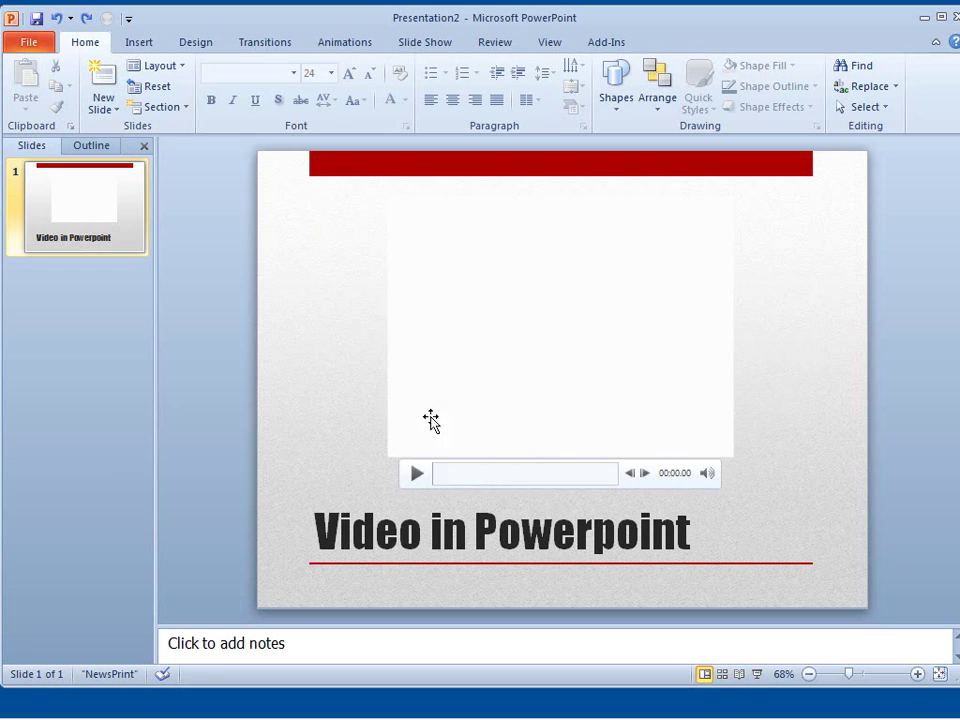
pyautogui.click(463, 284)
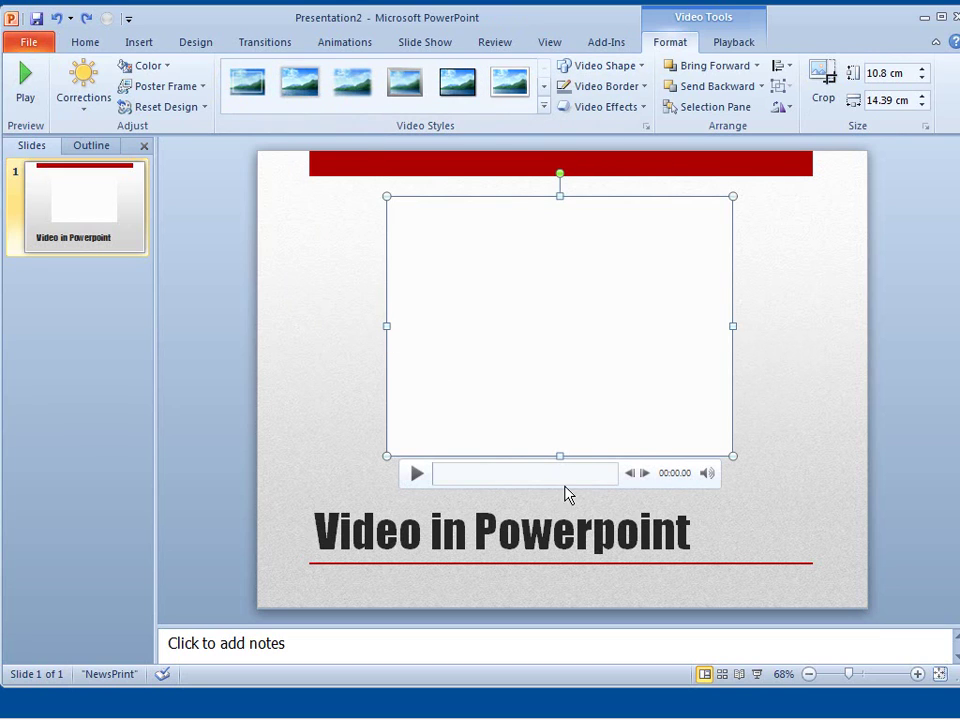
# Step: Make the 00:04.45 mortgage-services scene the video's poster frame using Current Frame
pyautogui.click(489, 477)
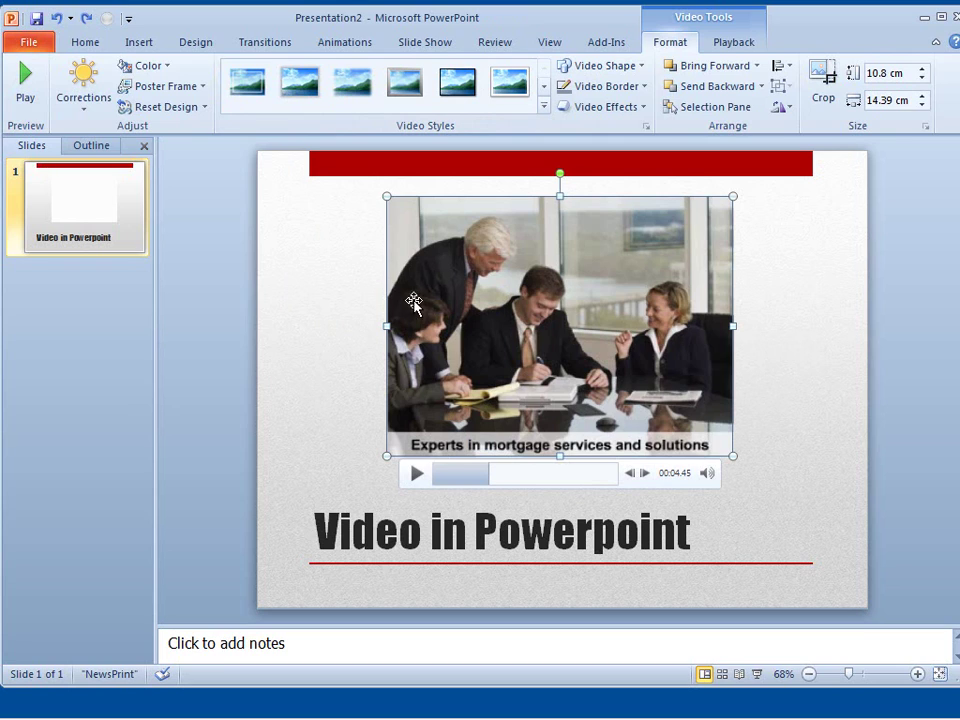
pyautogui.click(203, 89)
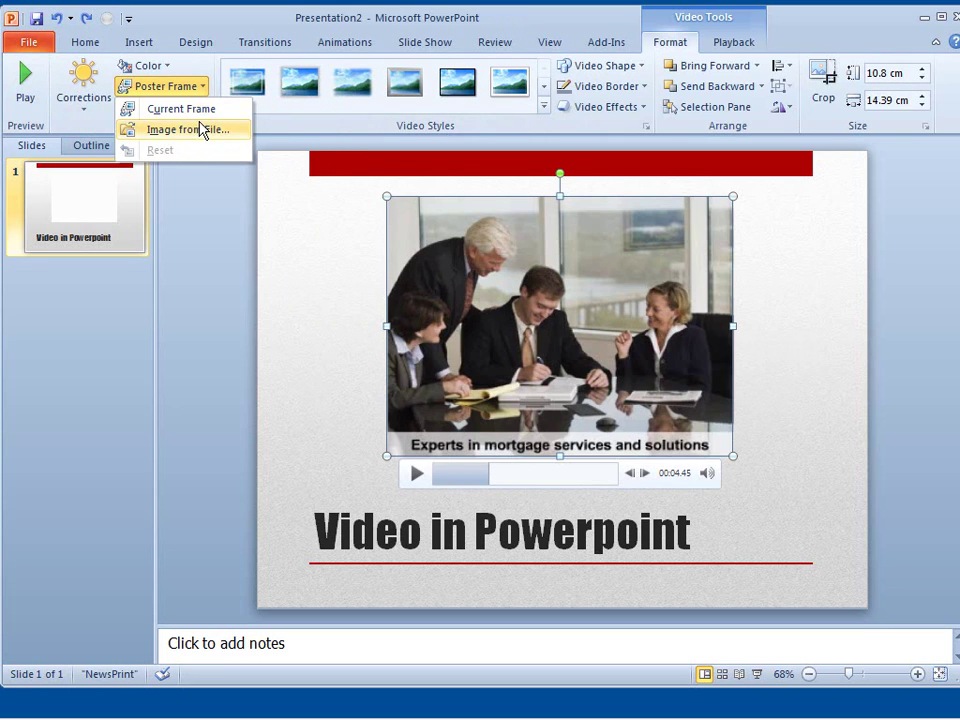
pyautogui.click(198, 109)
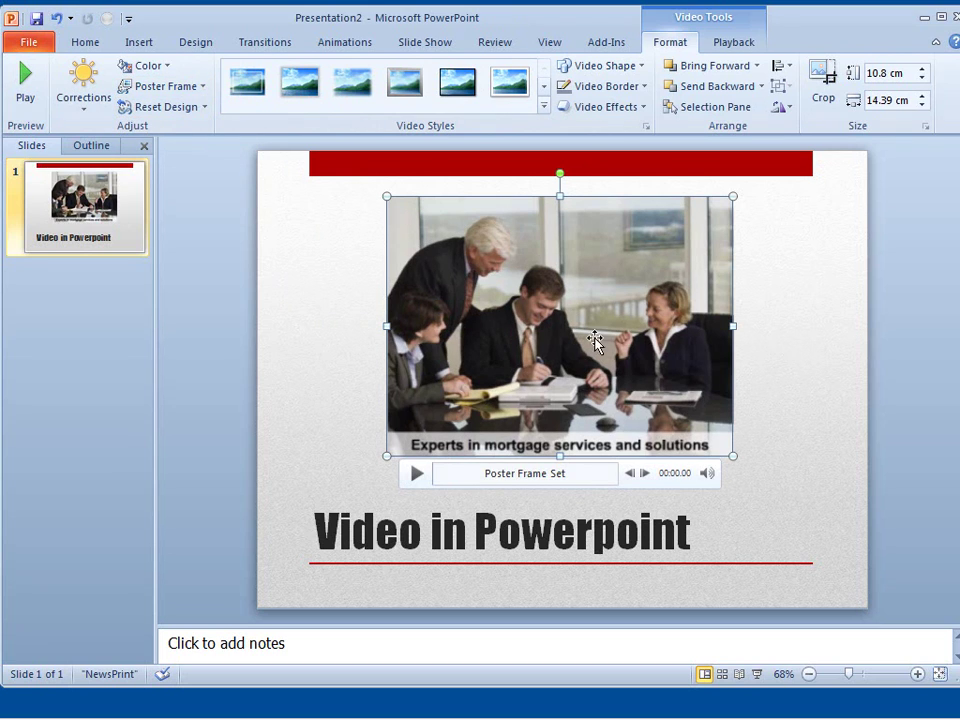
pyautogui.click(840, 343)
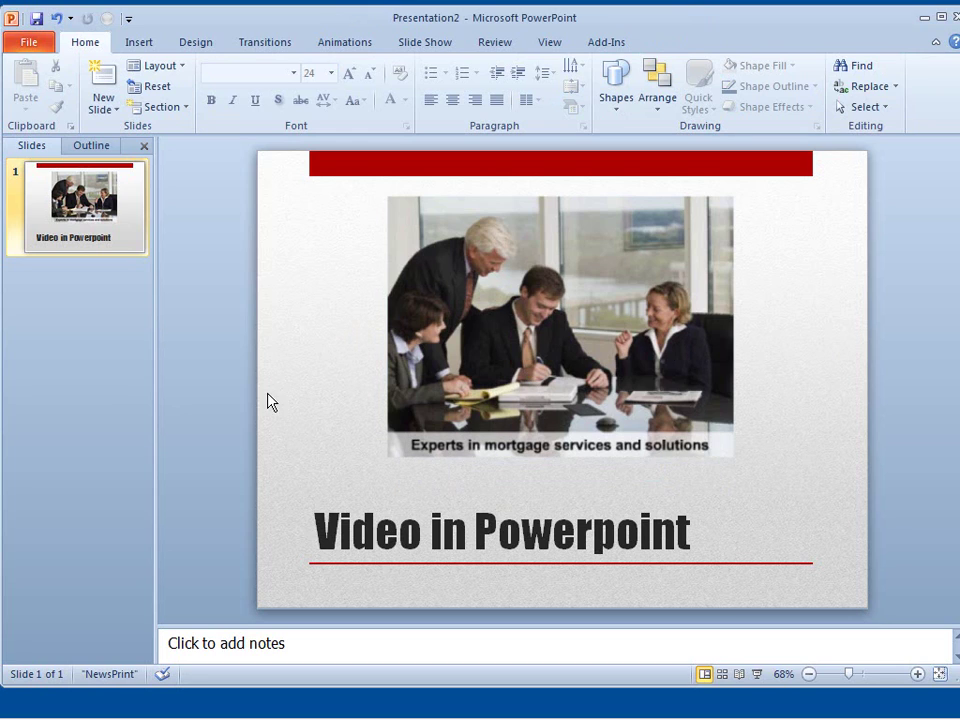
pyautogui.click(489, 282)
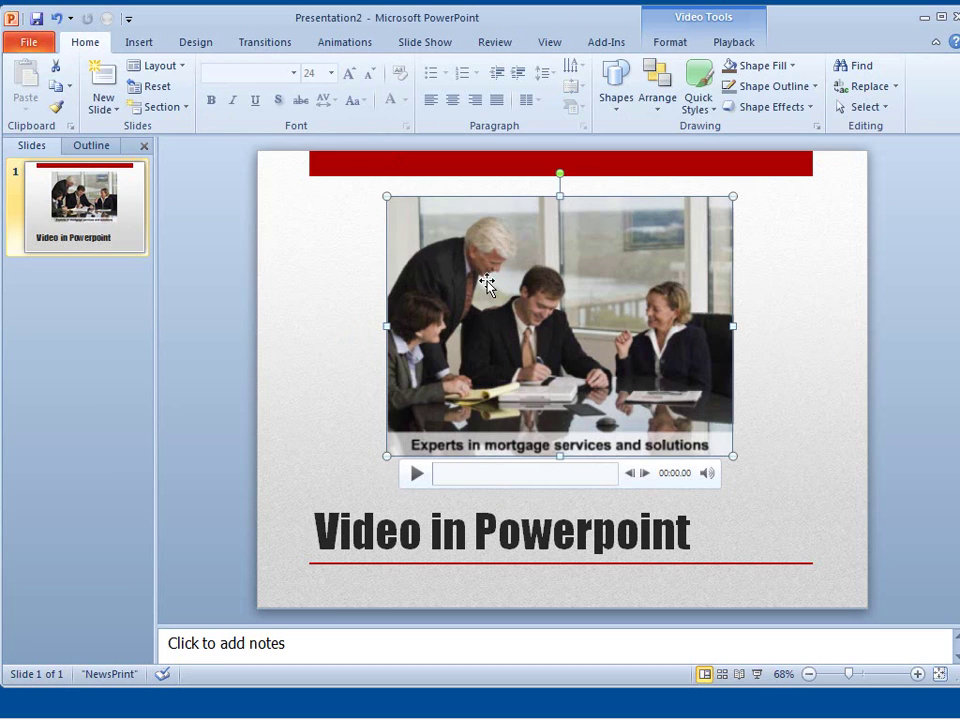
pyautogui.click(668, 43)
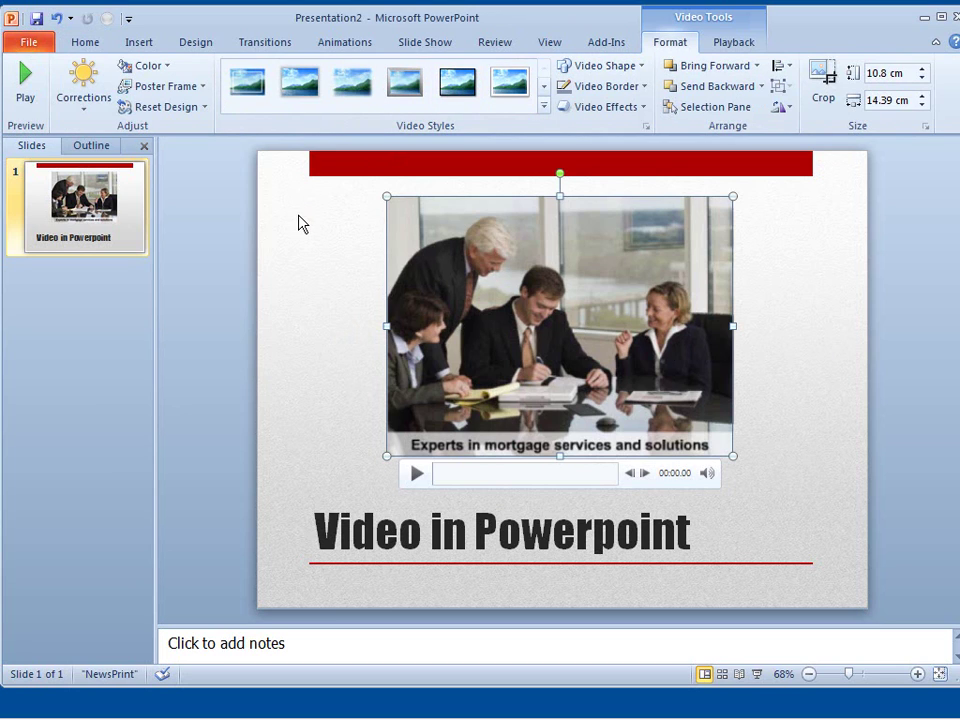
pyautogui.click(205, 107)
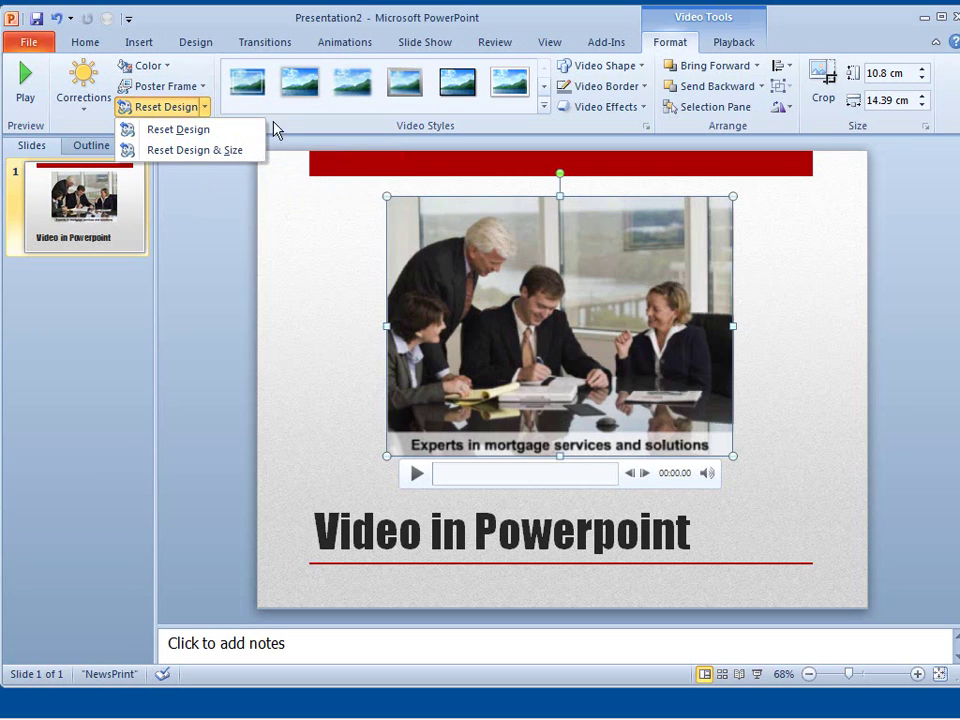
pyautogui.click(343, 133)
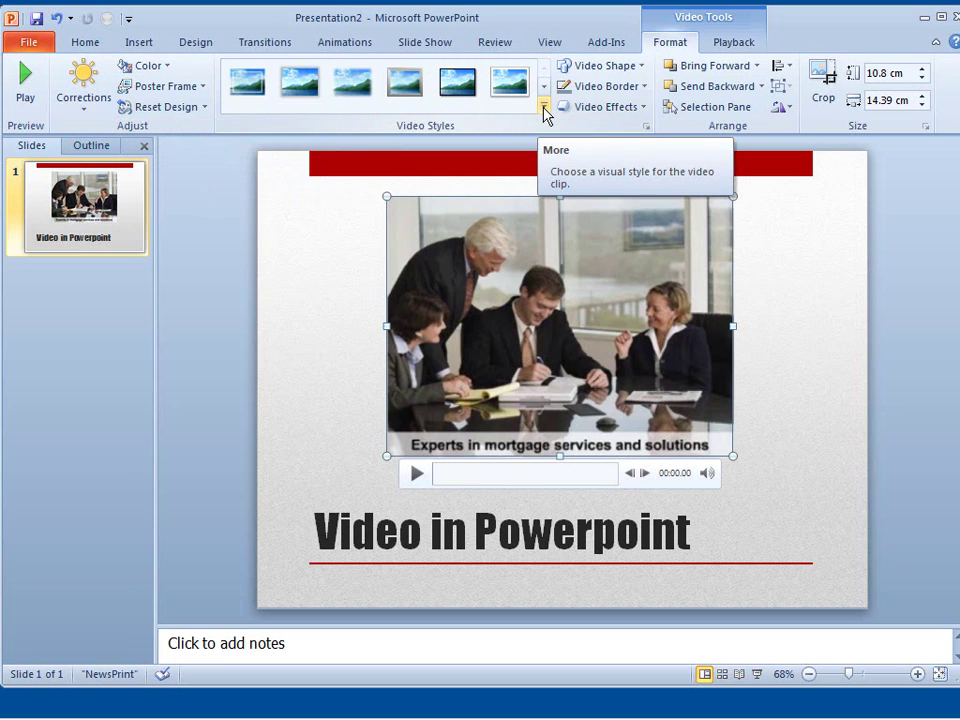
pyautogui.click(545, 111)
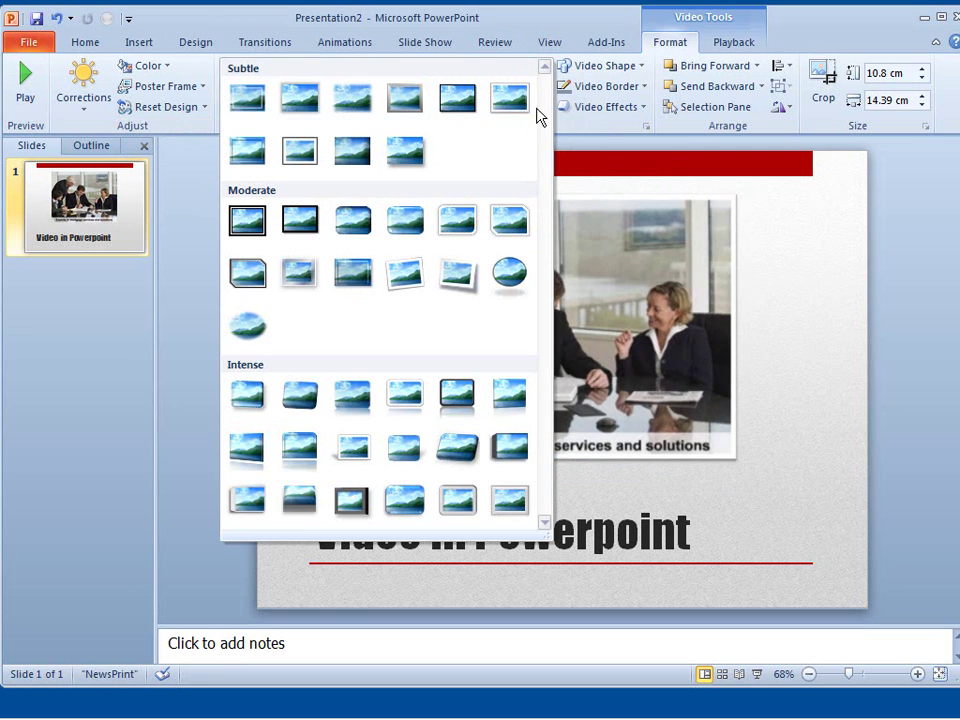
pyautogui.click(604, 110)
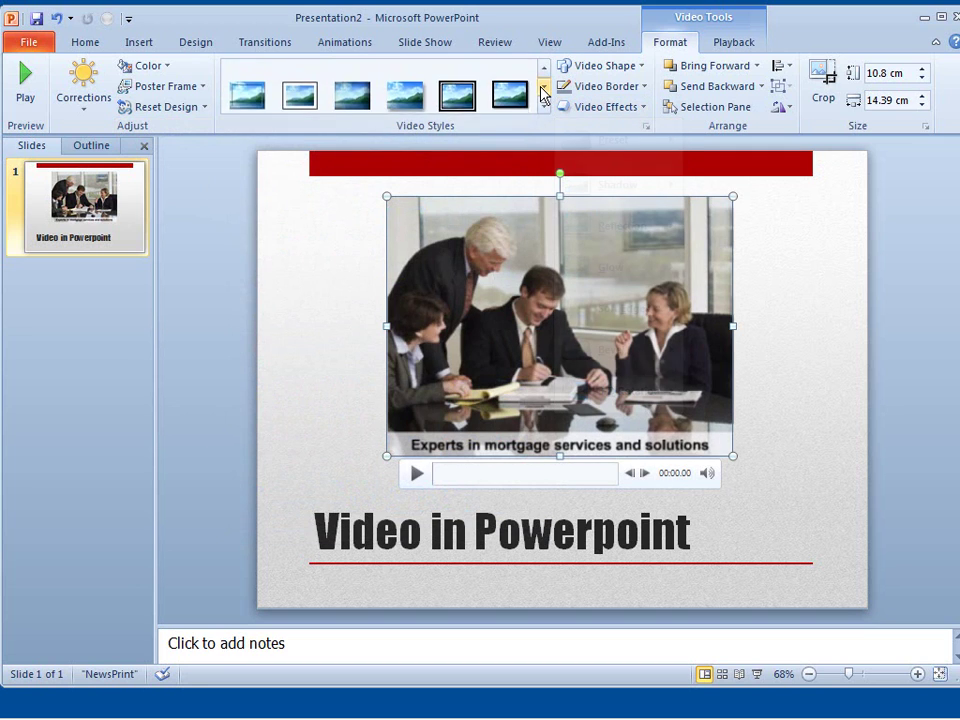
pyautogui.click(542, 92)
pyautogui.click(545, 92)
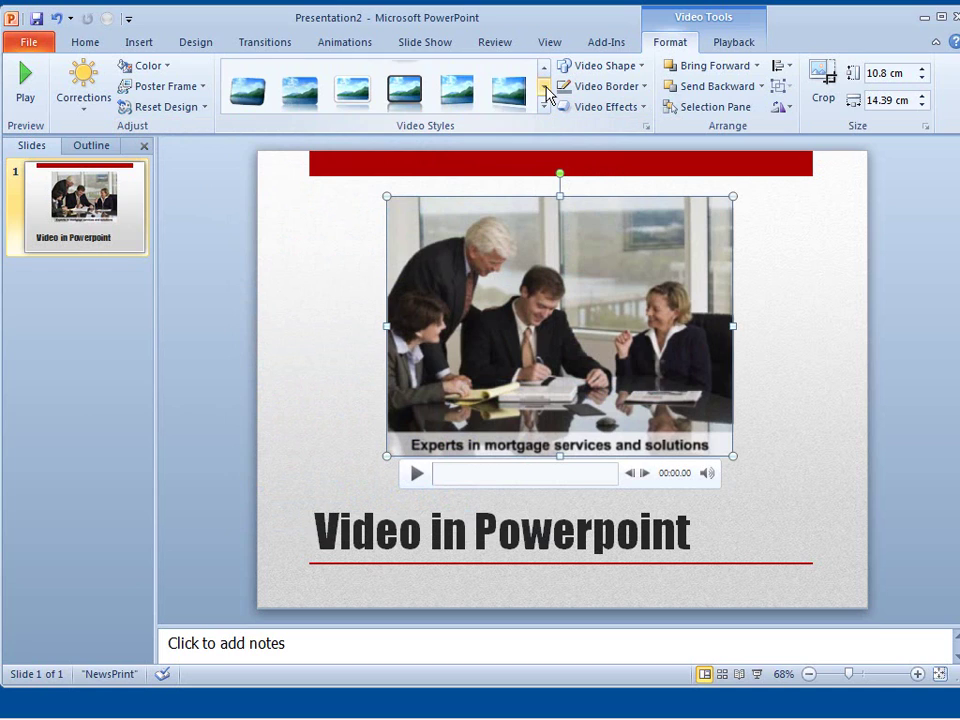
pyautogui.click(547, 92)
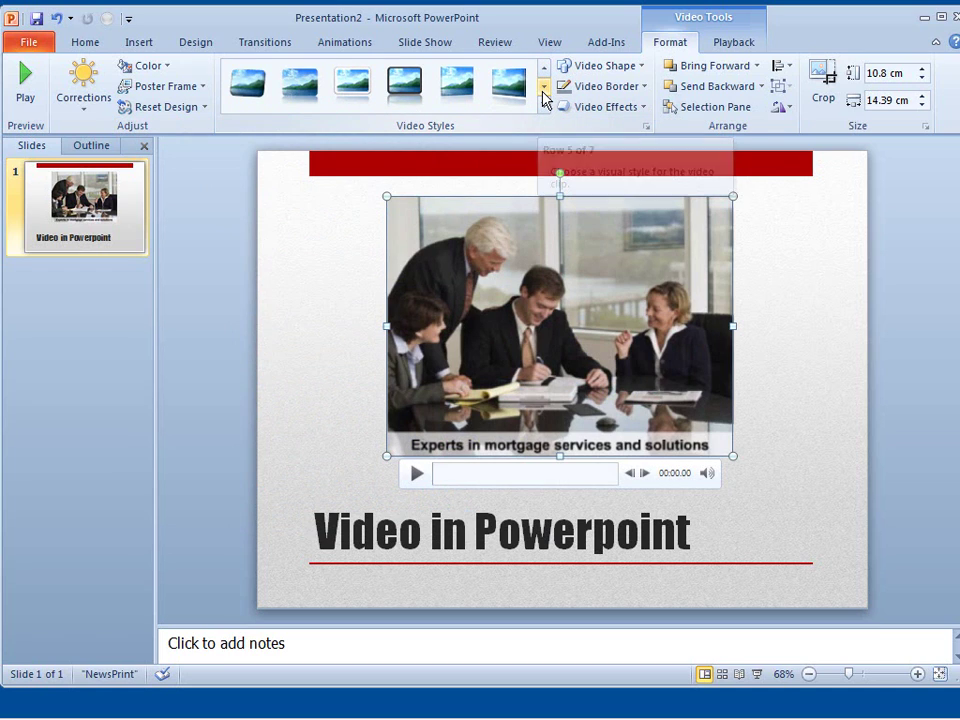
pyautogui.click(546, 92)
pyautogui.click(546, 92)
pyautogui.click(546, 105)
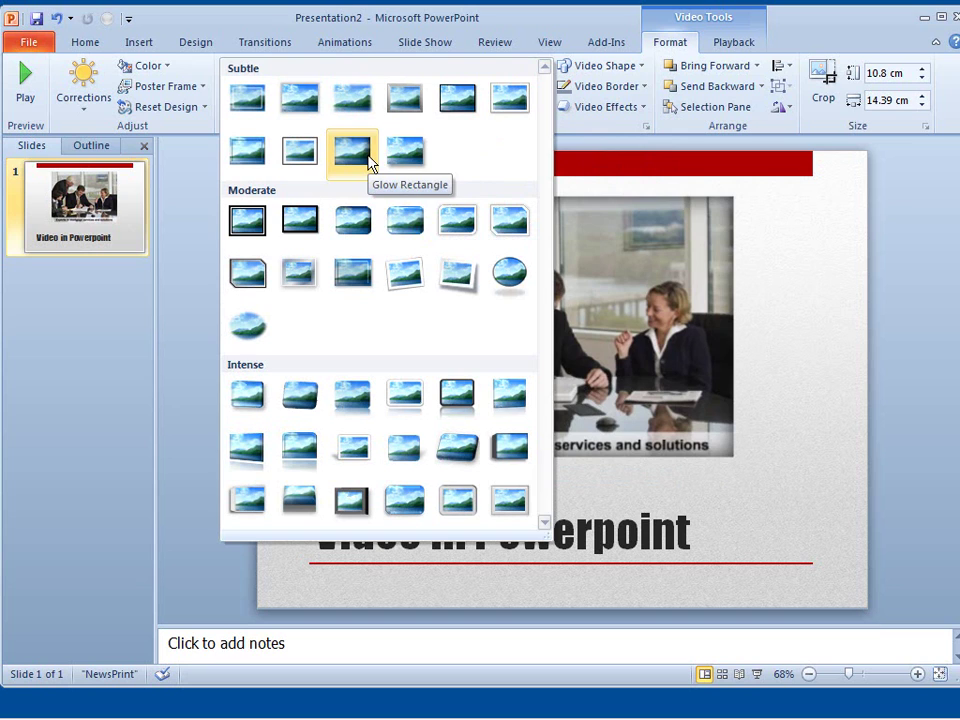
pyautogui.click(708, 156)
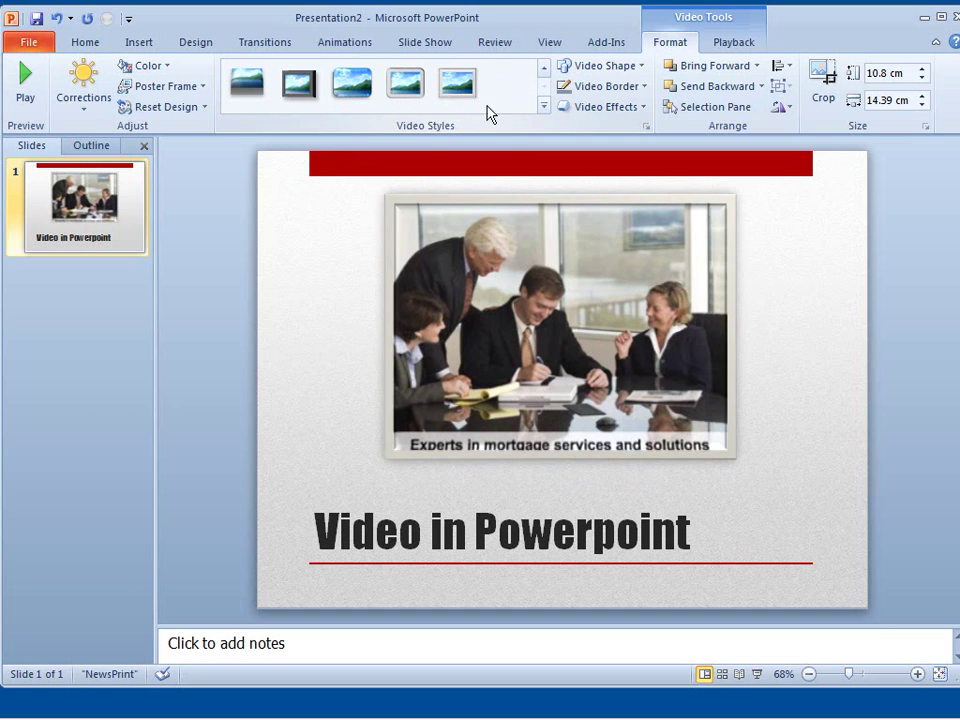
pyautogui.click(544, 106)
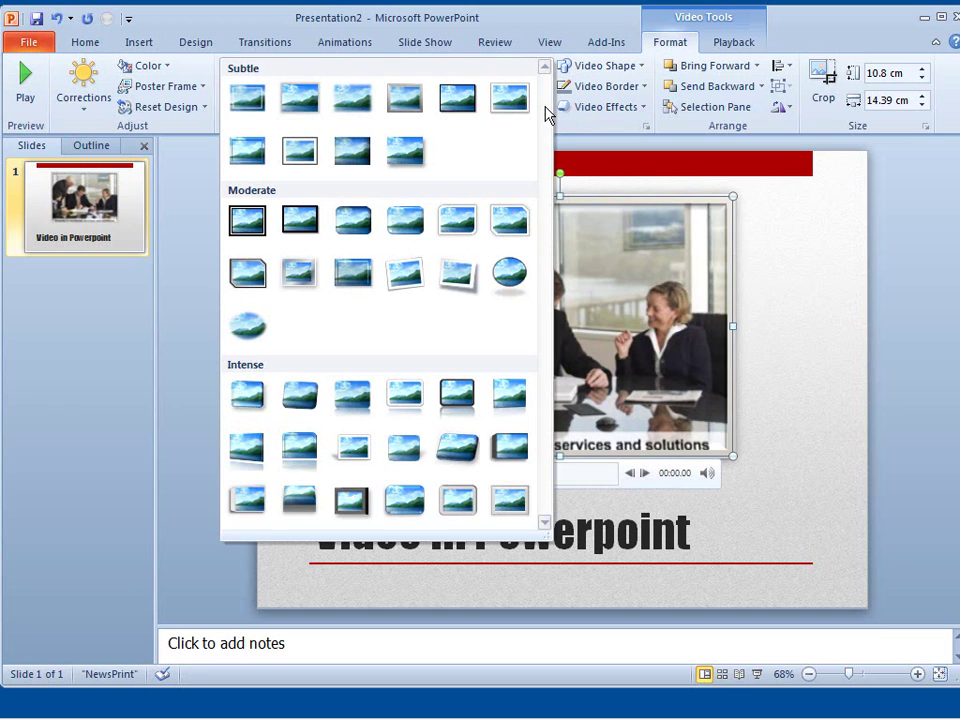
pyautogui.click(583, 126)
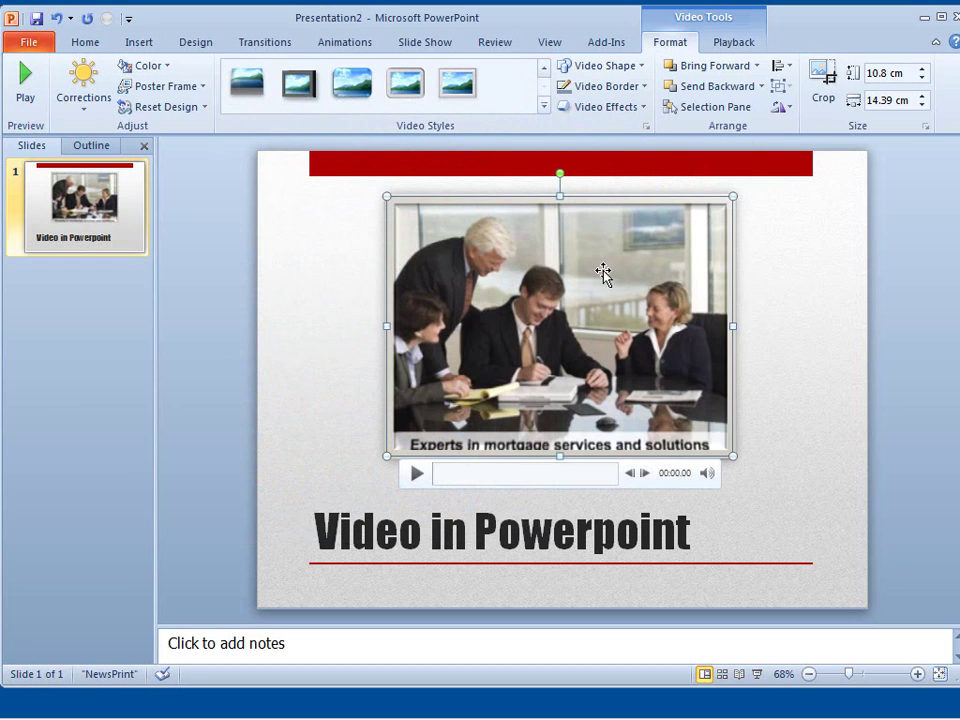
pyautogui.click(642, 66)
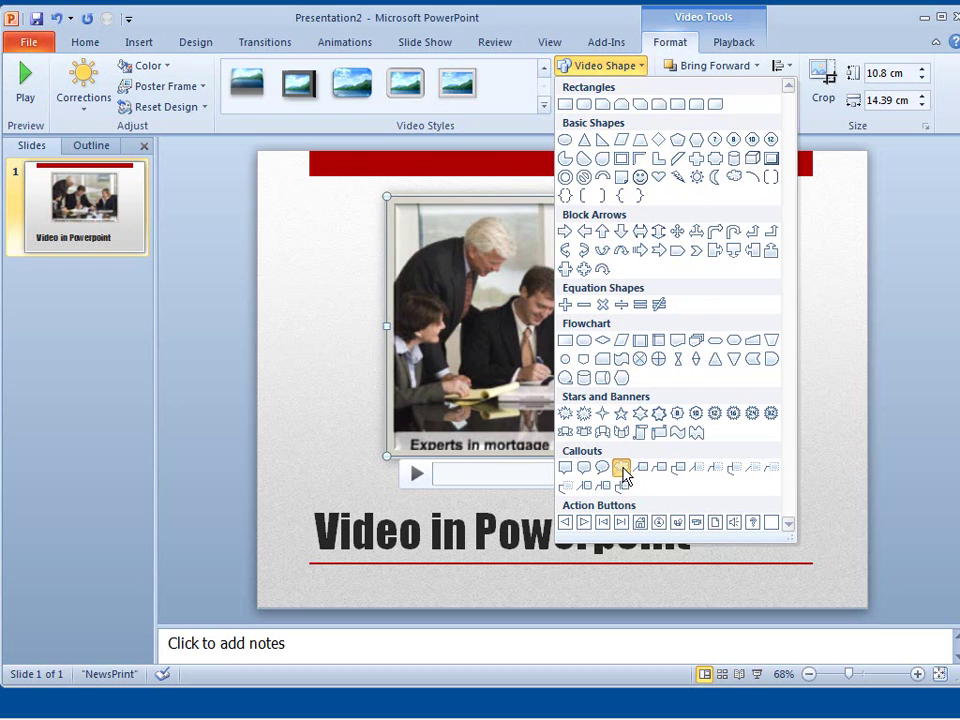
pyautogui.click(622, 470)
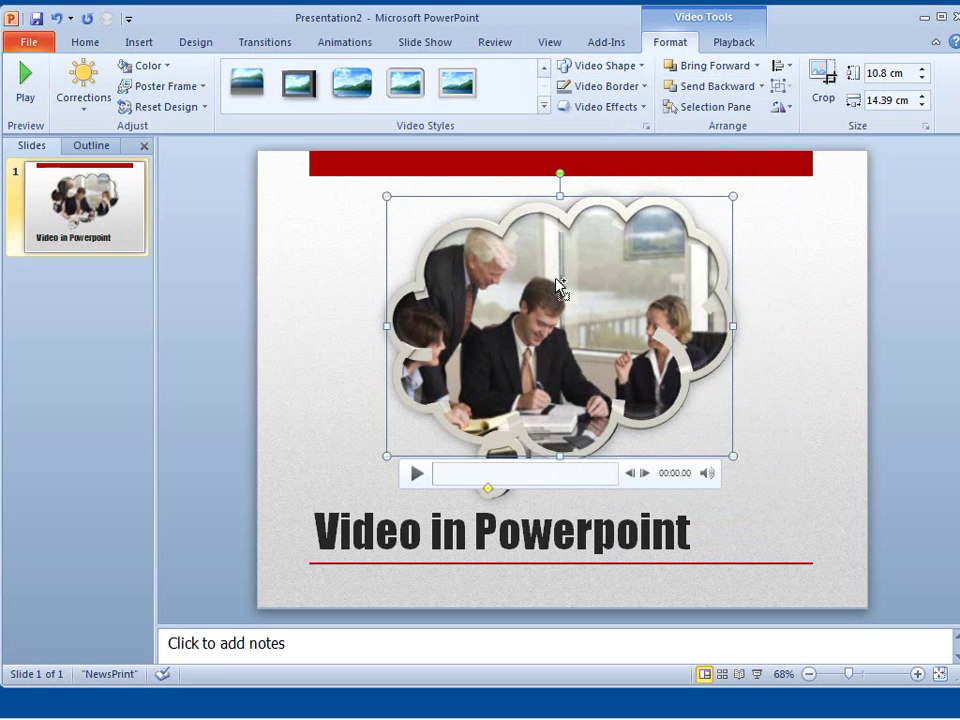
pyautogui.hotkey('ctrl', 'z')
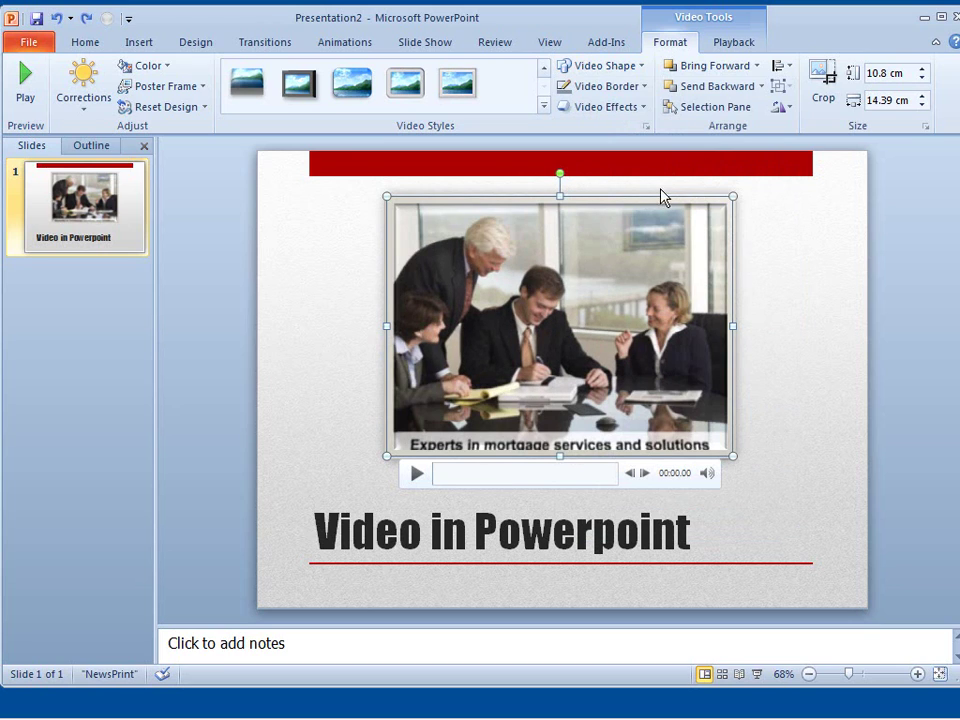
# Step: Give the video a Brown, Accent 3, Darker 25% border and check it deselected
pyautogui.click(645, 88)
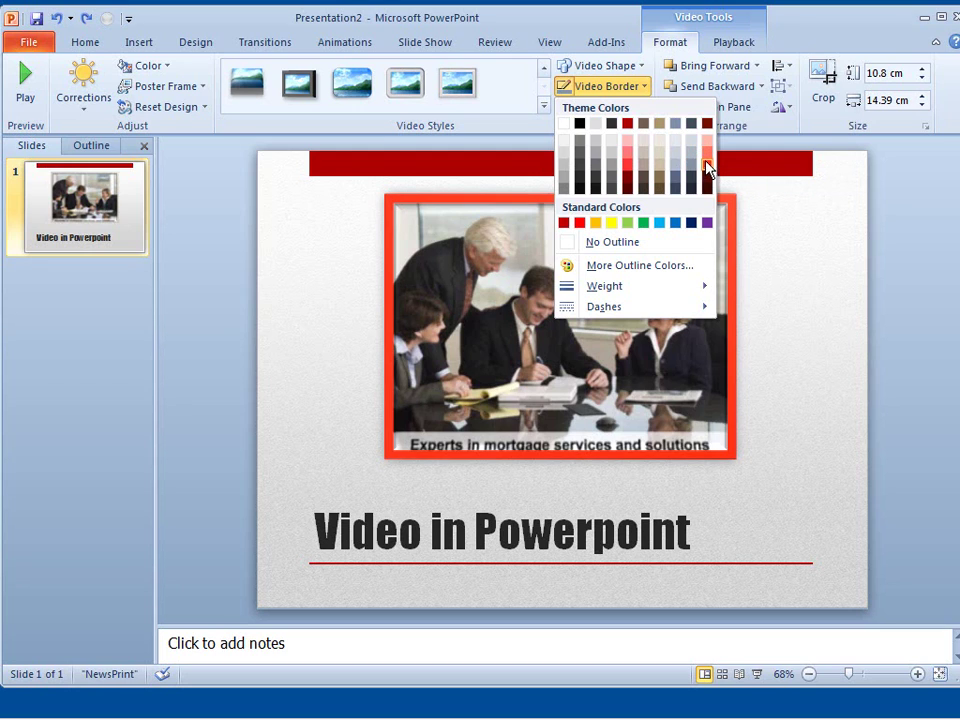
pyautogui.click(658, 183)
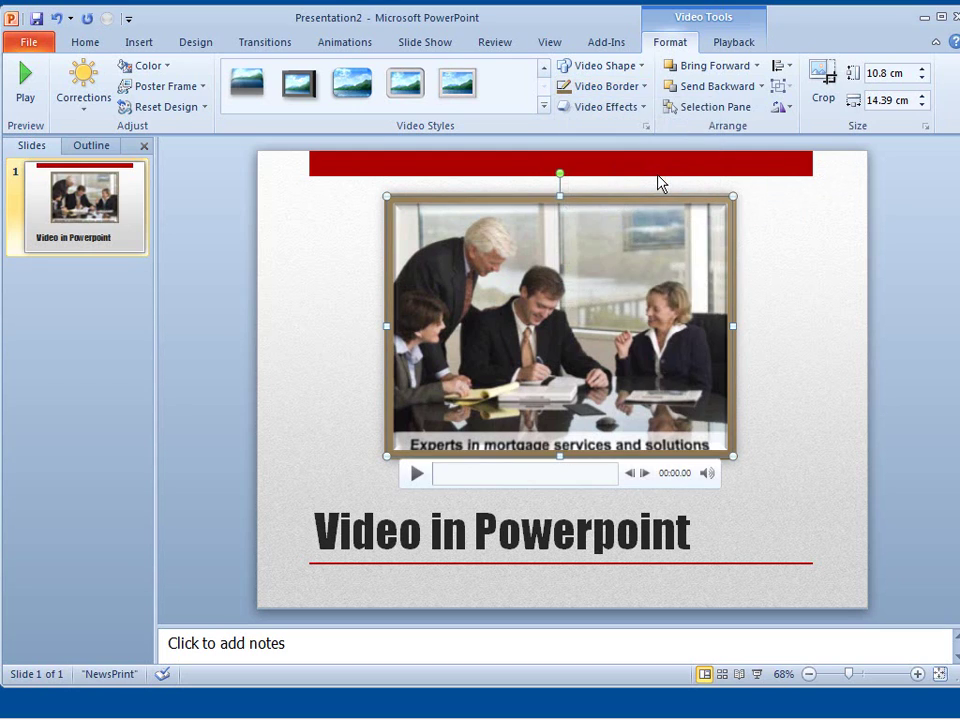
pyautogui.click(800, 220)
pyautogui.moveTo(645, 221)
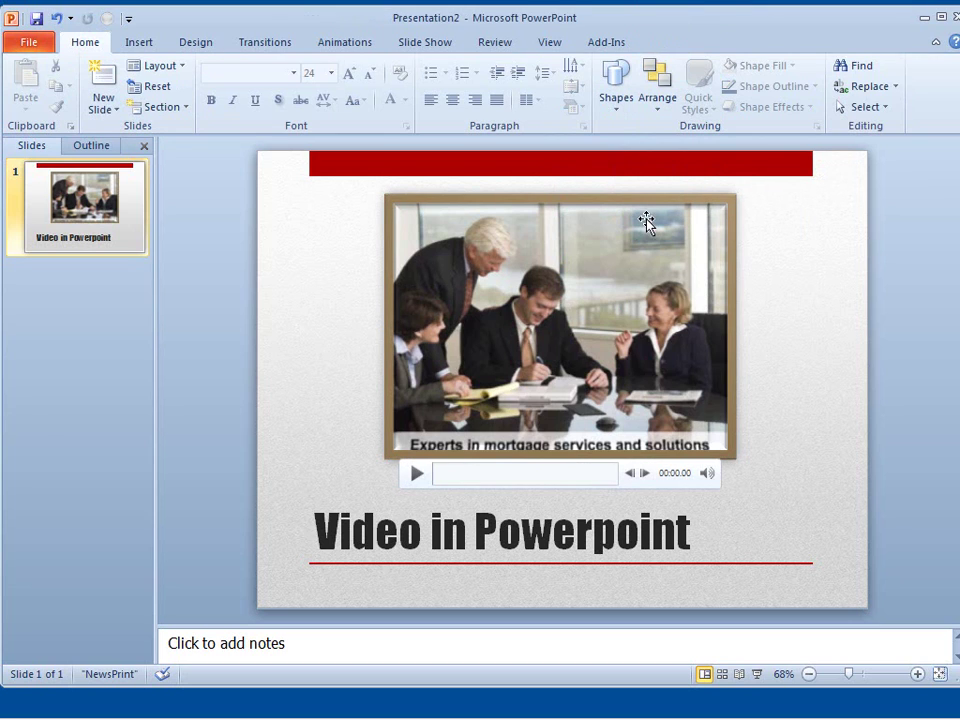
pyautogui.click(603, 272)
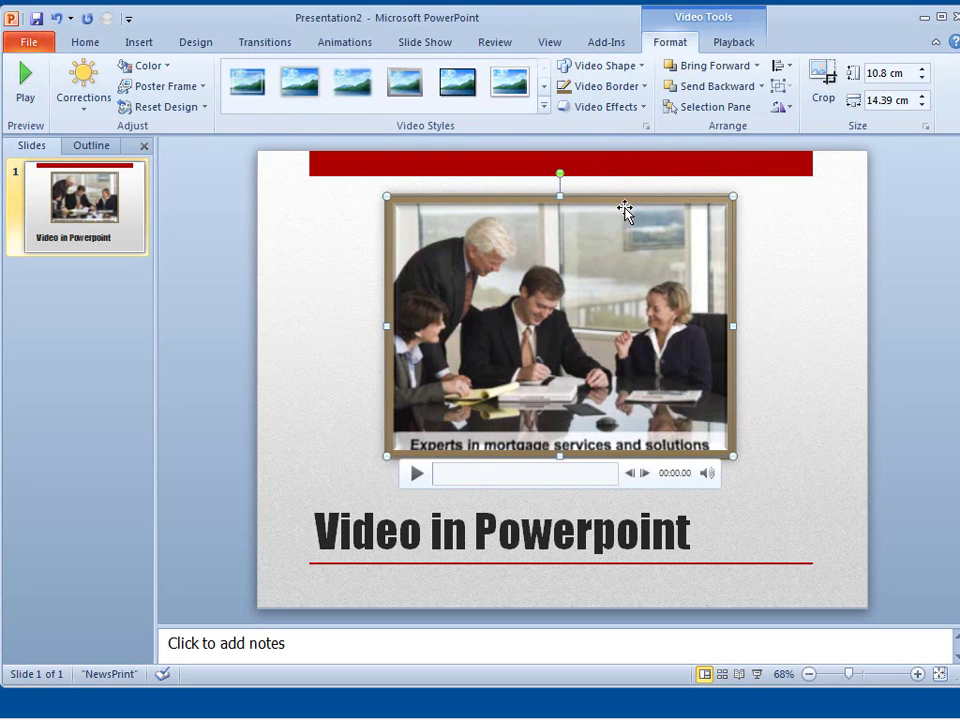
pyautogui.click(641, 110)
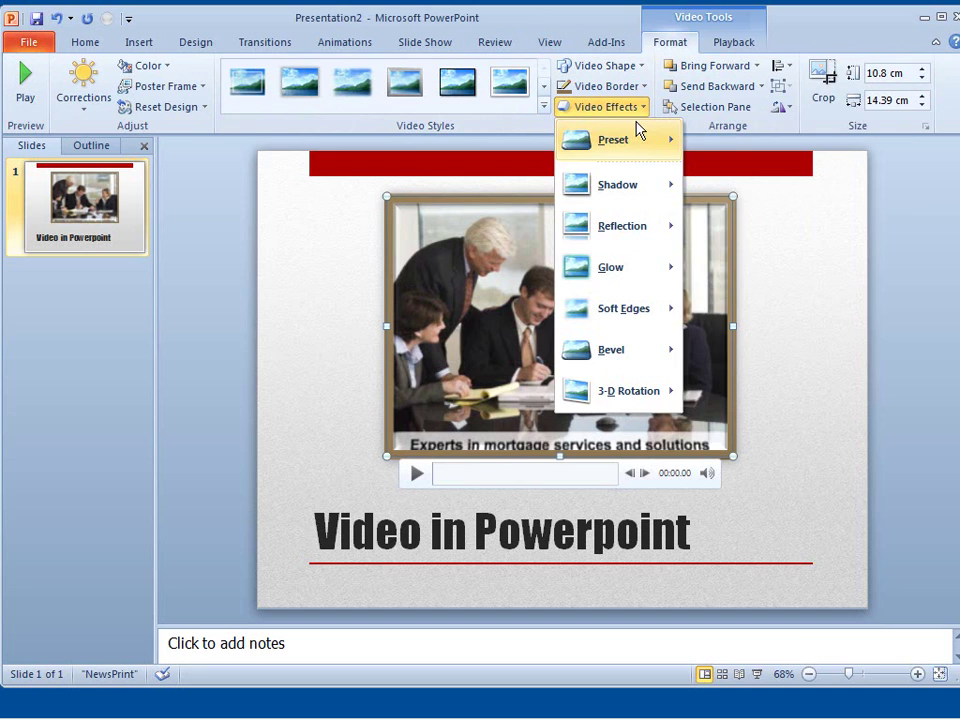
pyautogui.moveTo(645, 200)
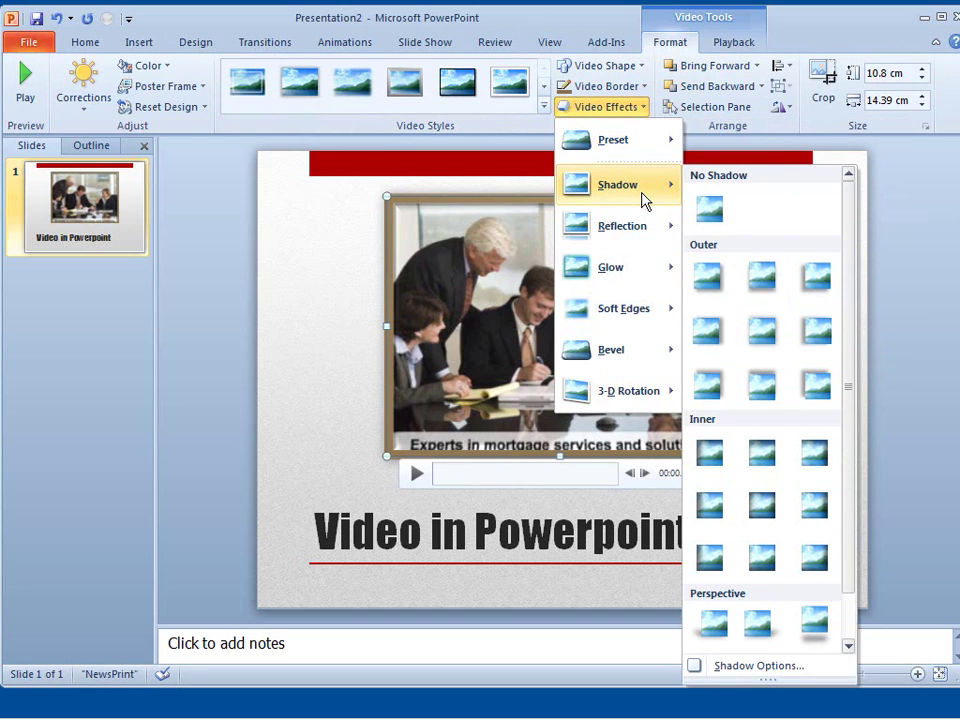
pyautogui.moveTo(636, 234)
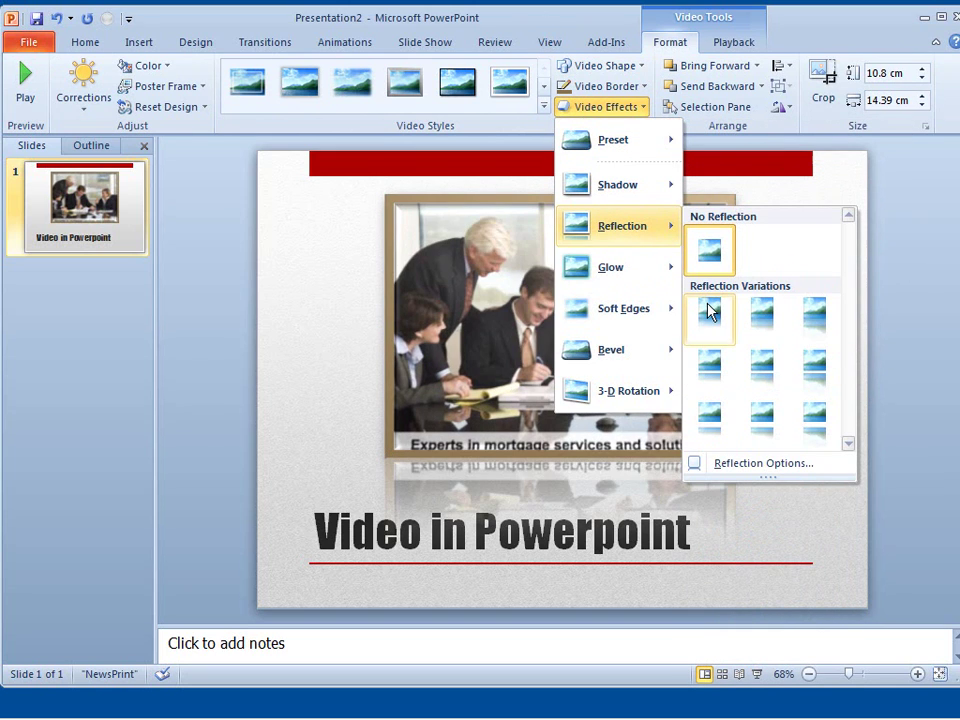
pyautogui.moveTo(645, 280)
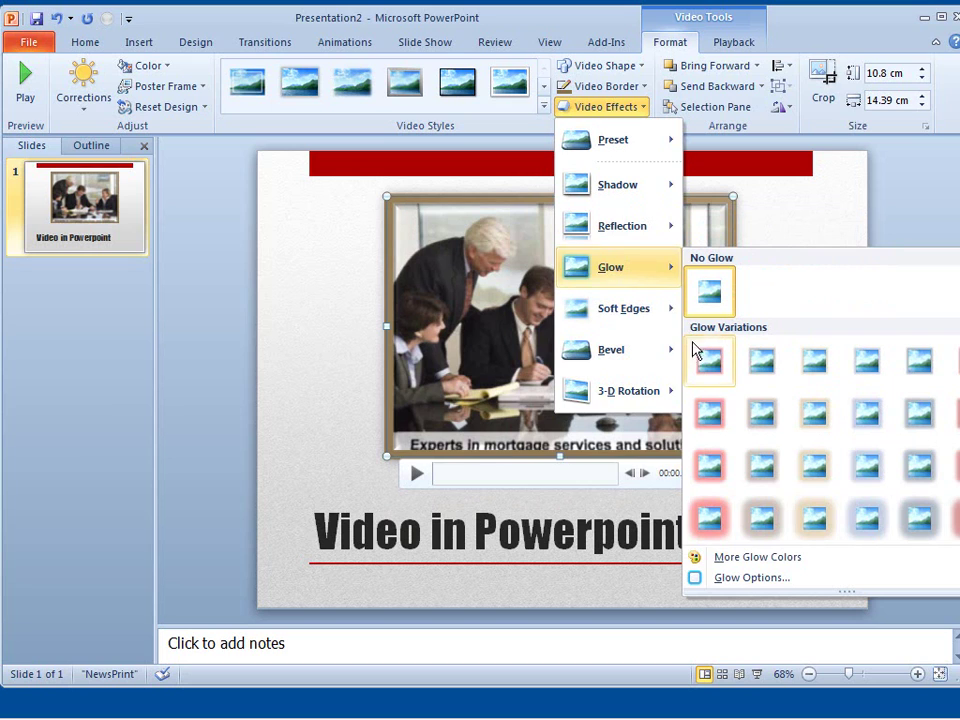
pyautogui.moveTo(645, 373)
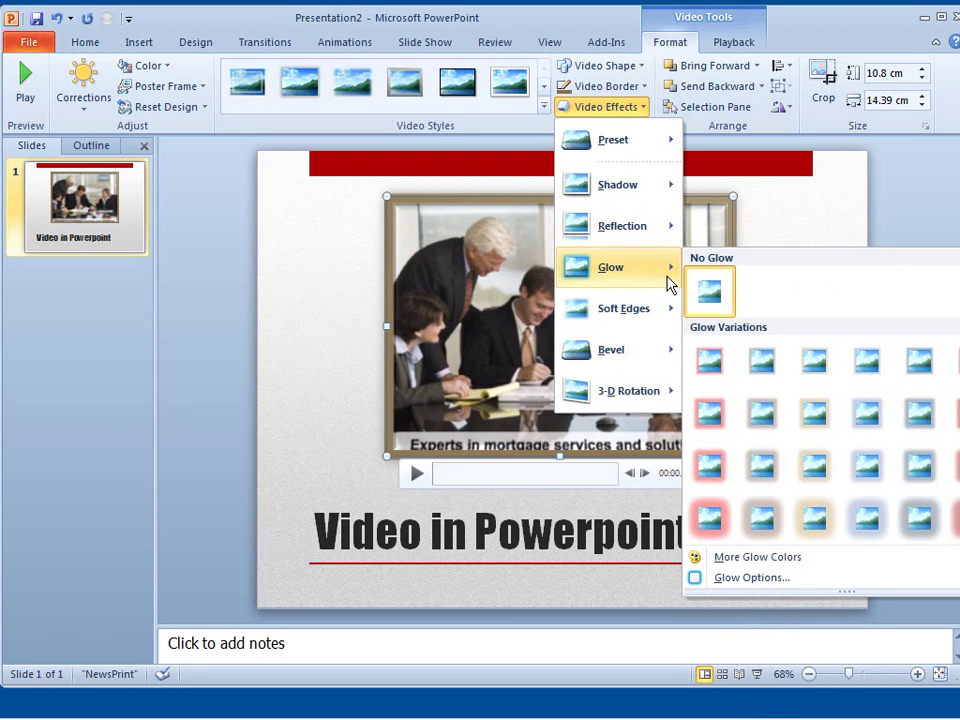
pyautogui.click(930, 190)
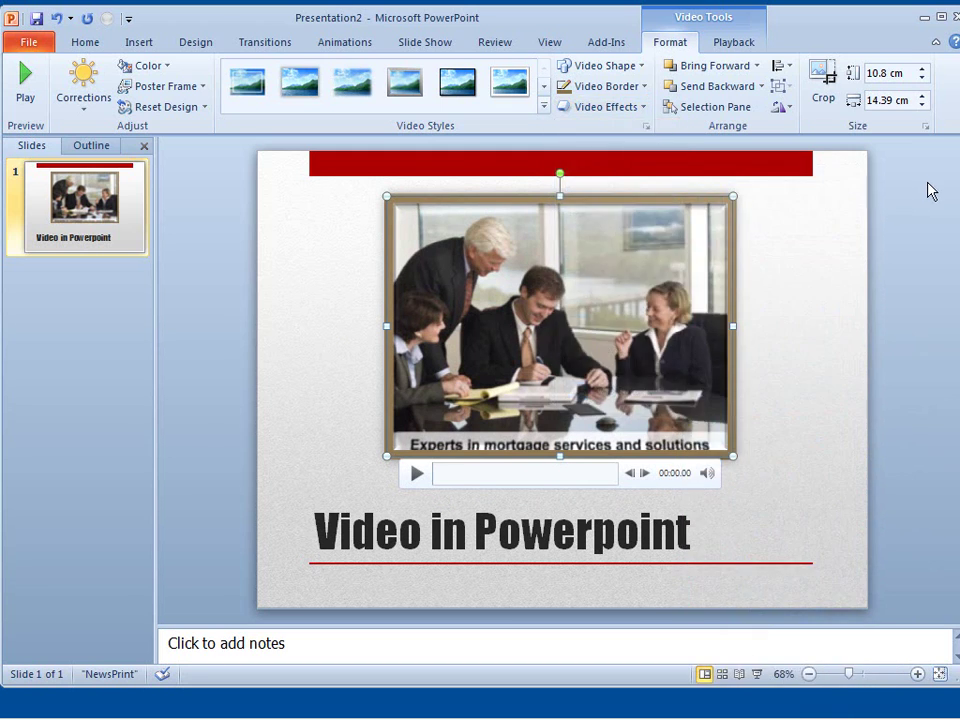
# Step: Step the video height down to 10 cm in the Size group
pyautogui.click(922, 78)
pyautogui.click(922, 78)
pyautogui.click(922, 78)
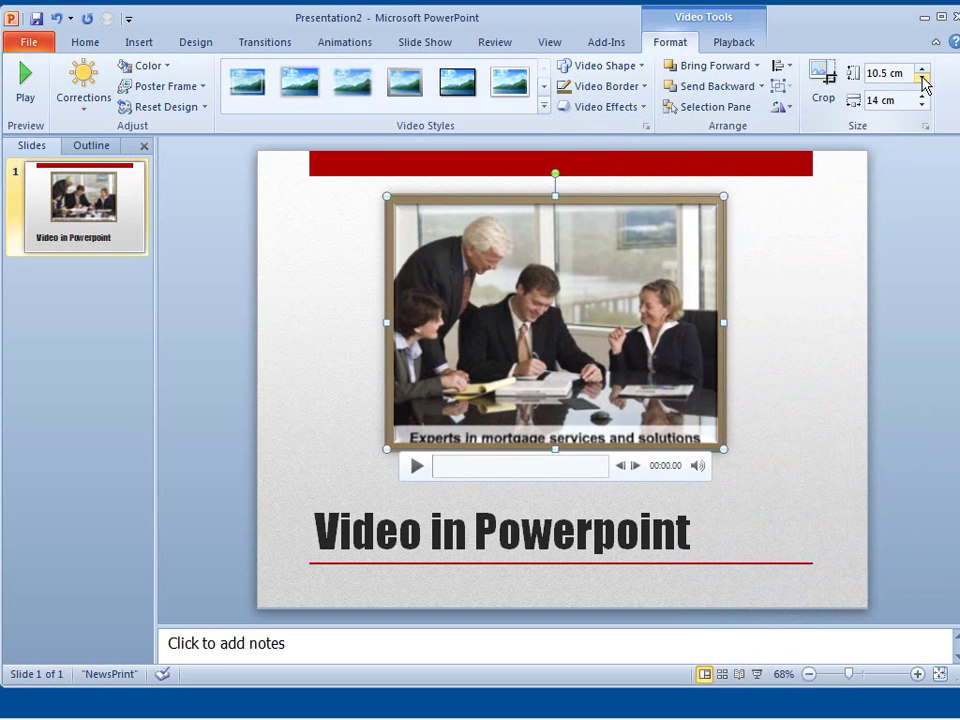
pyautogui.click(922, 78)
pyautogui.click(922, 78)
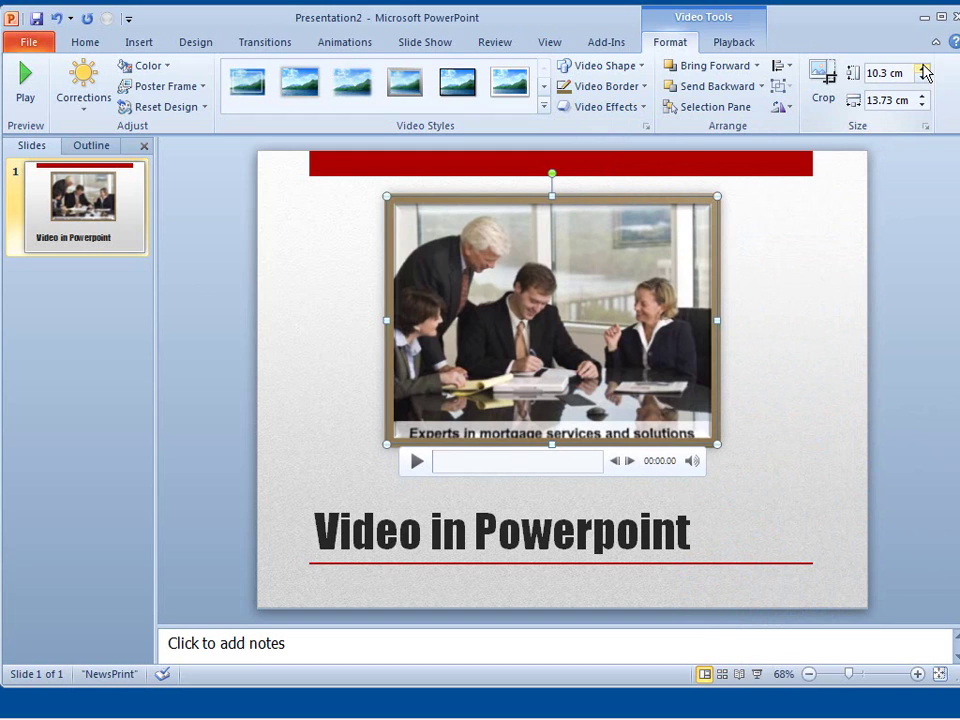
pyautogui.click(922, 78)
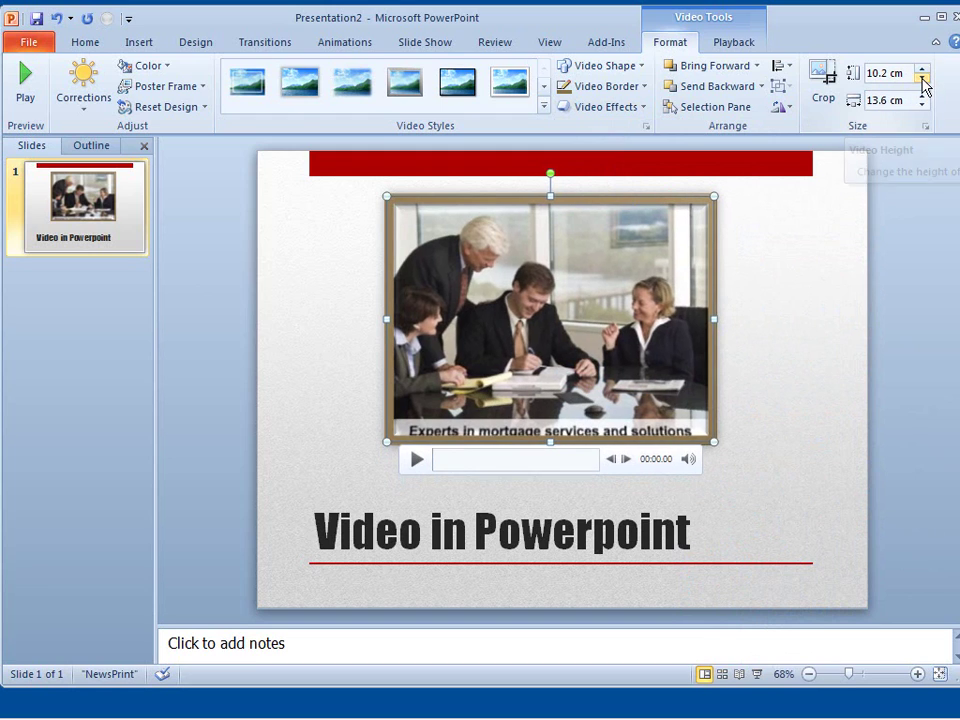
pyautogui.click(922, 78)
pyautogui.click(922, 78)
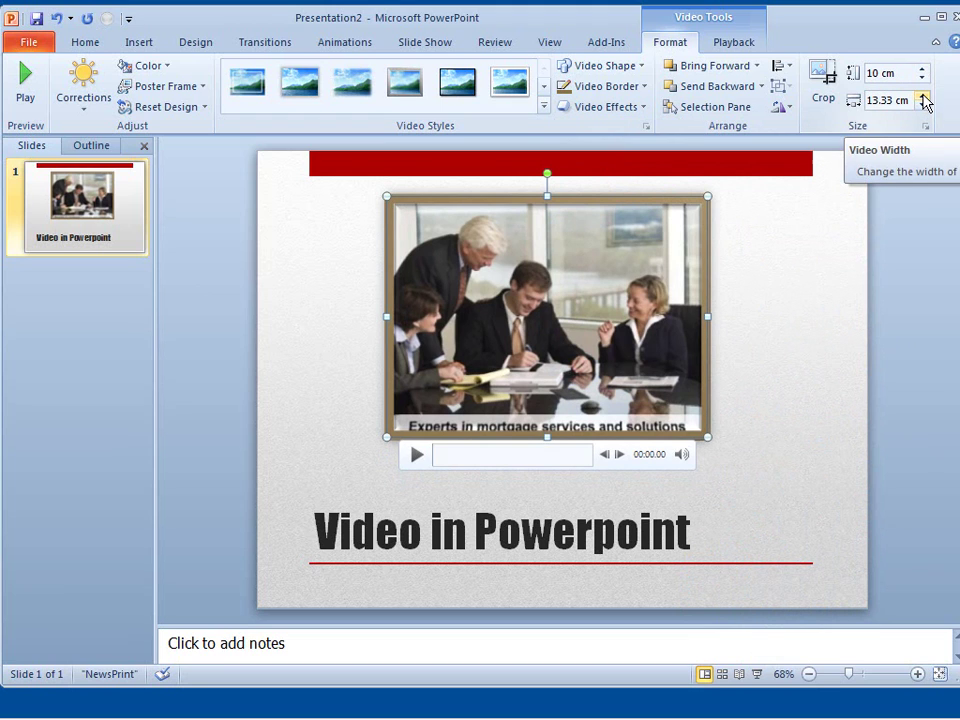
# Step: Step the video width up to 14.1 cm, leaving it 10.58 cm high
pyautogui.click(922, 96)
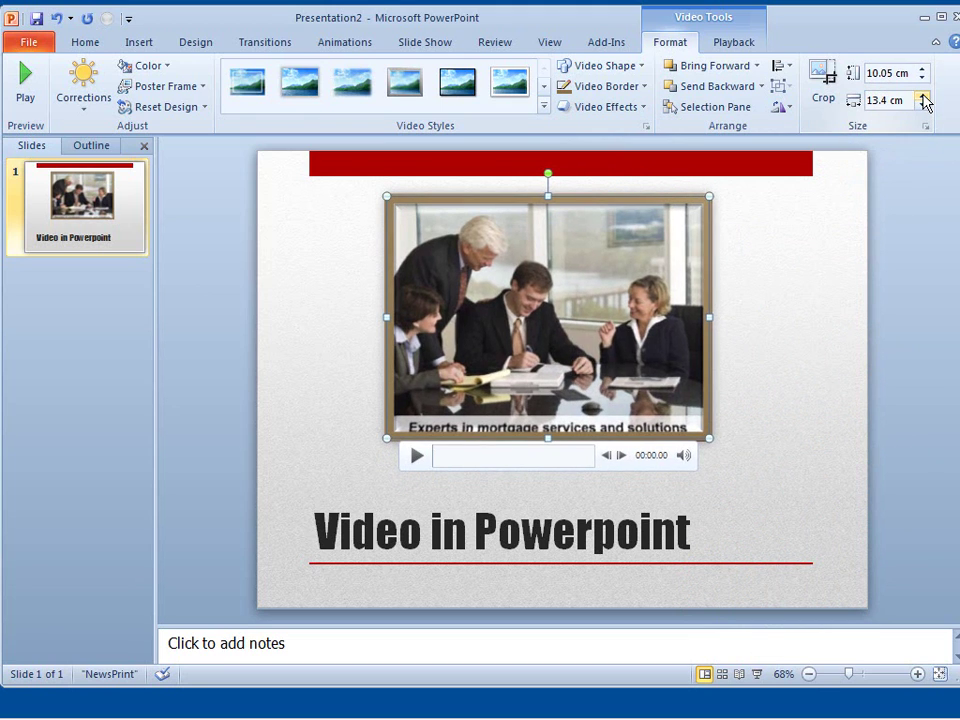
pyautogui.click(922, 96)
pyautogui.click(922, 96)
pyautogui.click(922, 96)
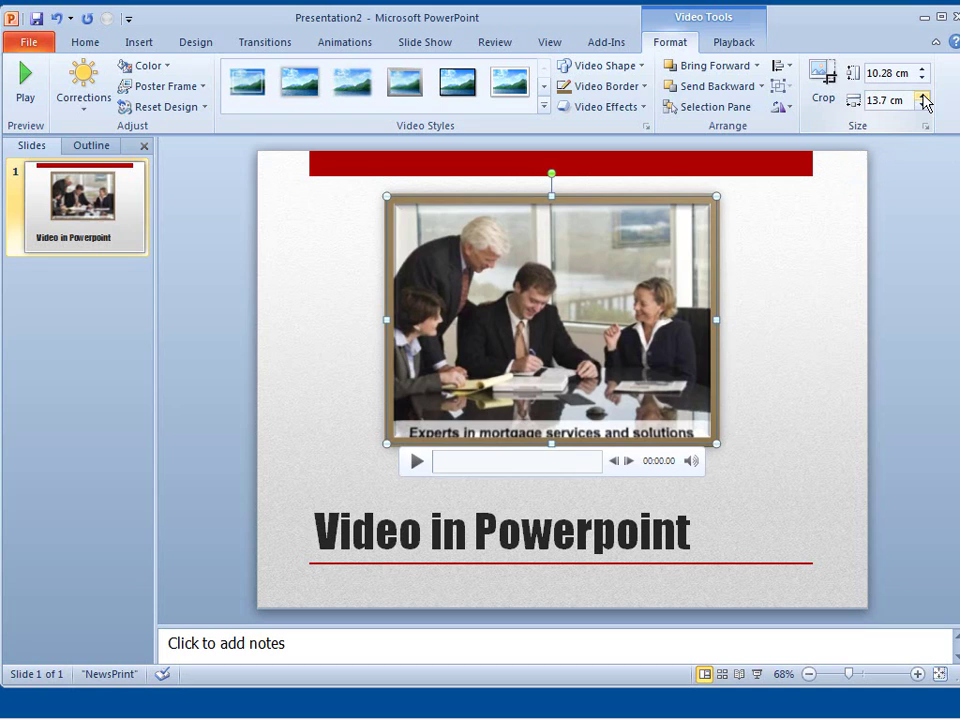
pyautogui.click(922, 97)
pyautogui.click(922, 97)
pyautogui.click(922, 97)
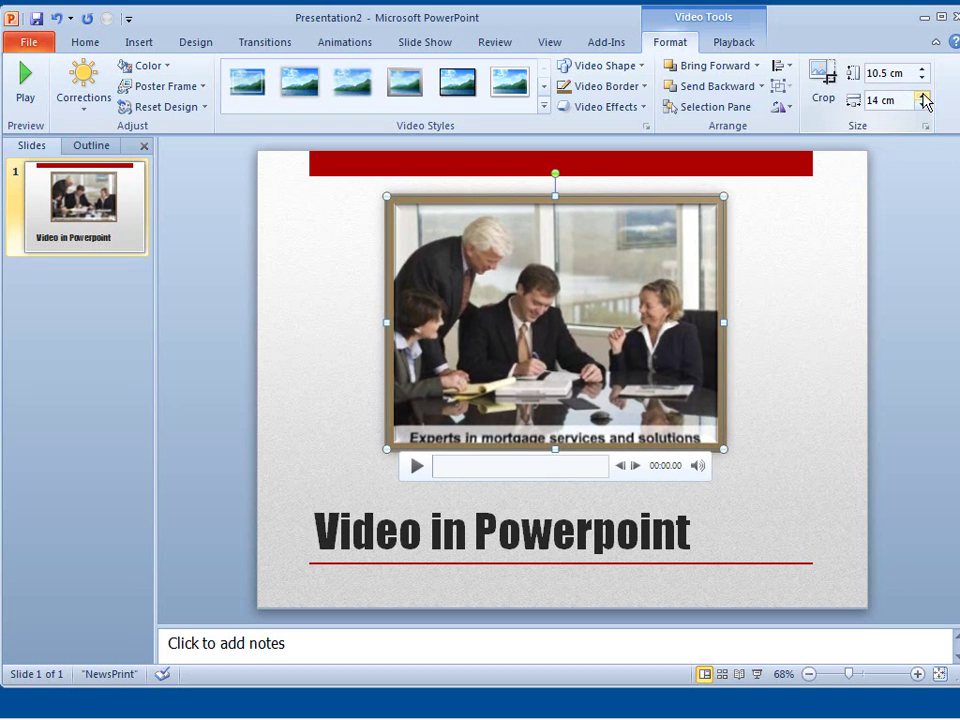
pyautogui.click(922, 97)
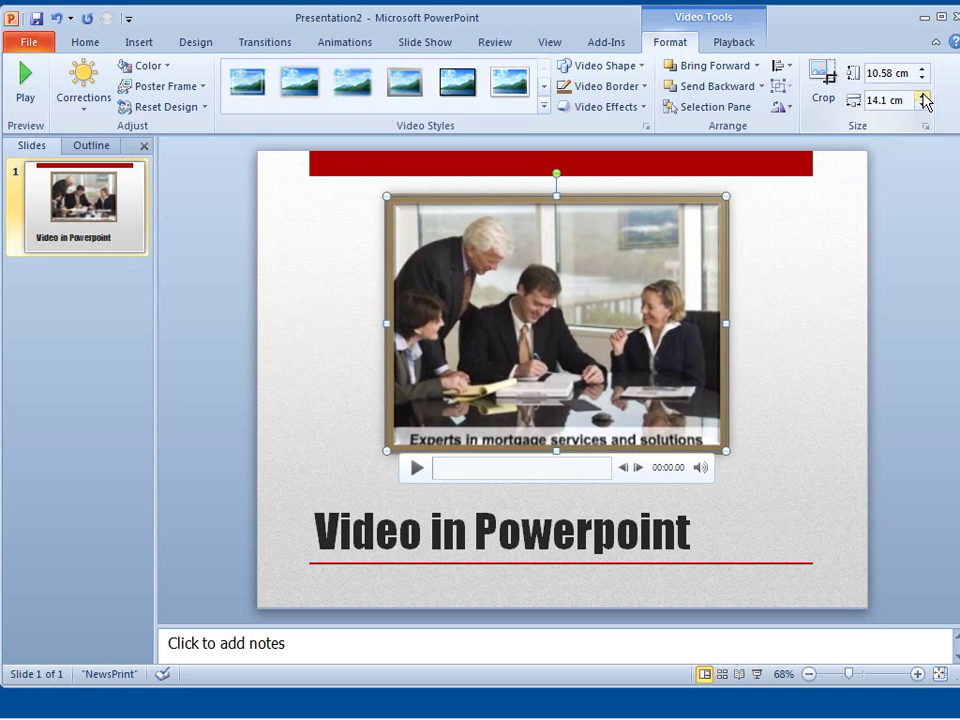